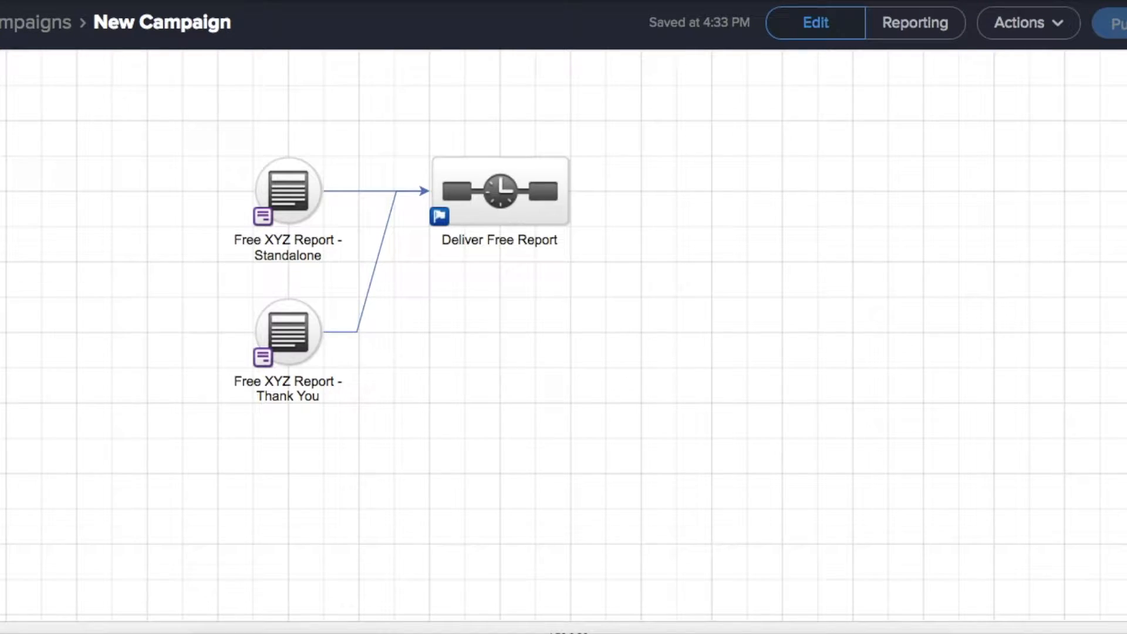
Show the New Campaign canvas with the Standalone and Thank You report forms feeding Deliver Free Report
click(574, 418)
Switch to the Excel Register workbook with columns from Optin Name to Thank You Page URL
click(637, 631)
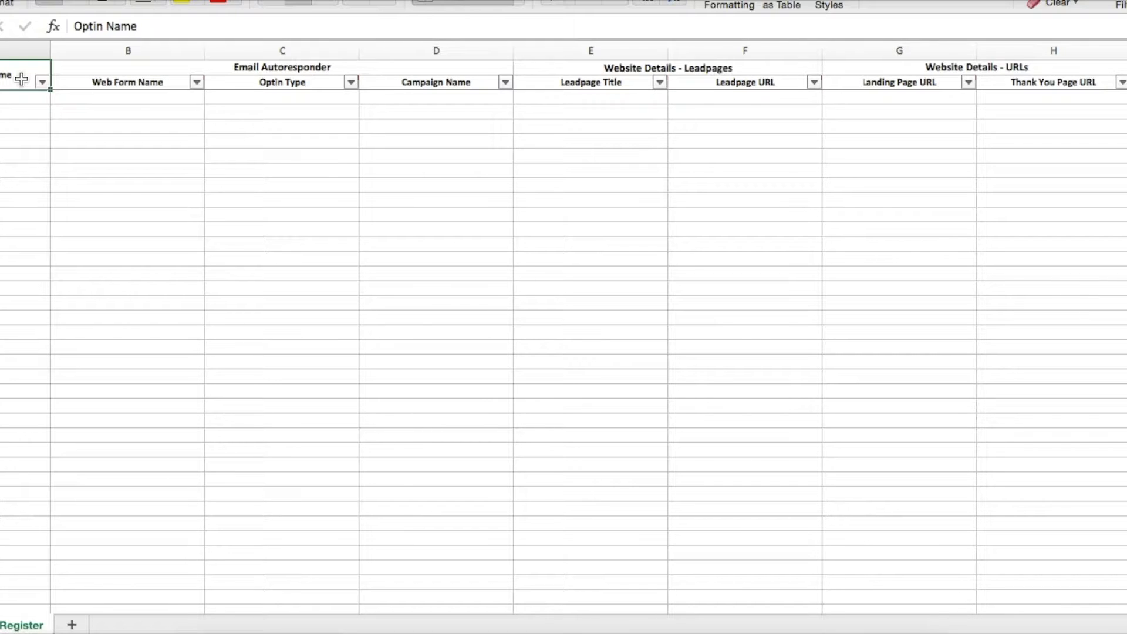
Insert a blank column before Web Form Name with a merged 'Status' heading spanning both header rows
click(108, 49)
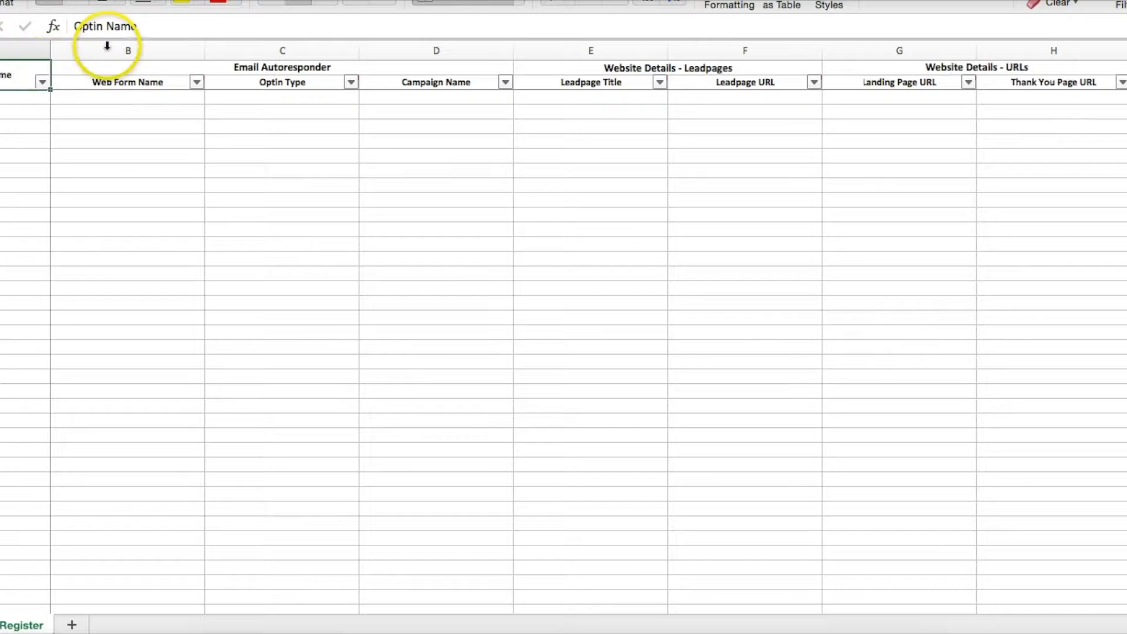
right_click(108, 50)
click(134, 137)
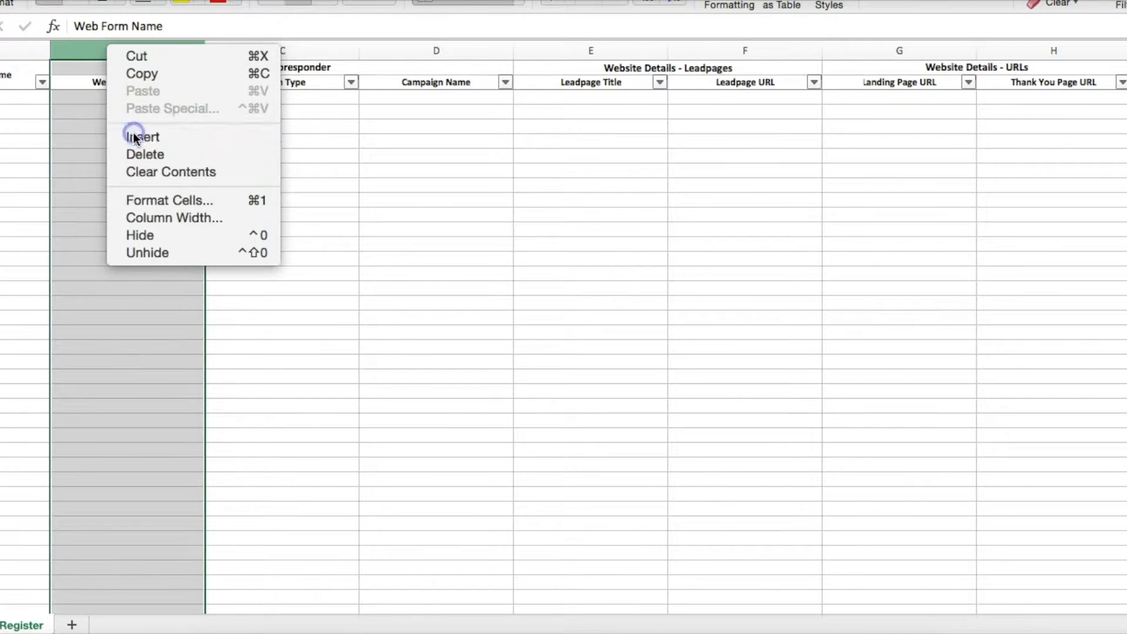
click(93, 79)
drag(95, 71, 95, 83)
click(438, 2)
click(139, 75)
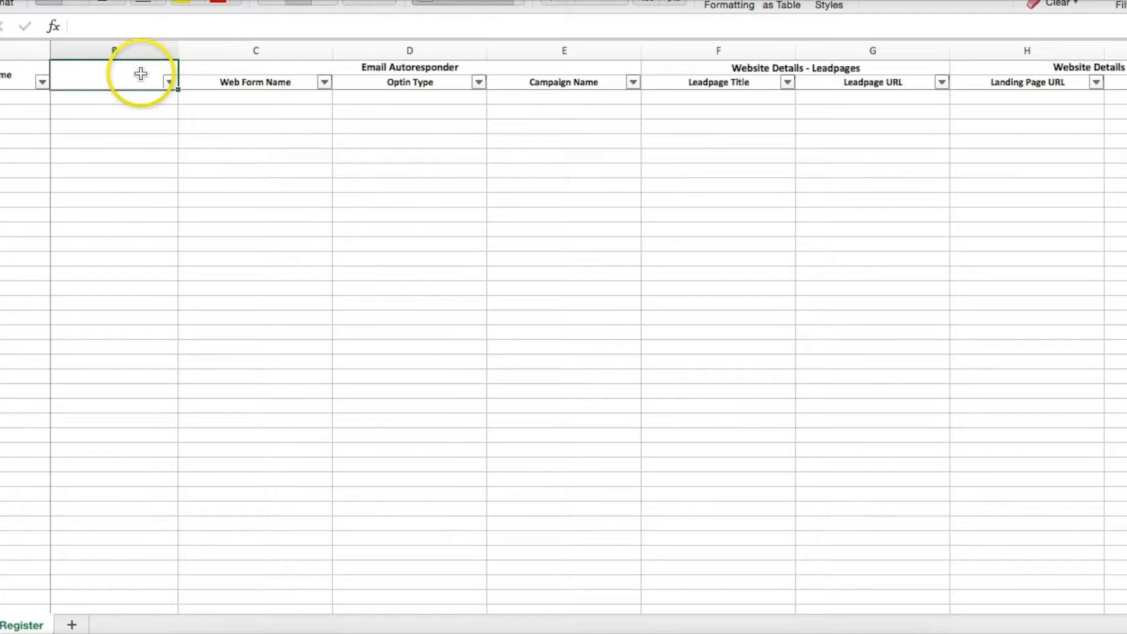
text(Status)
key(Return)
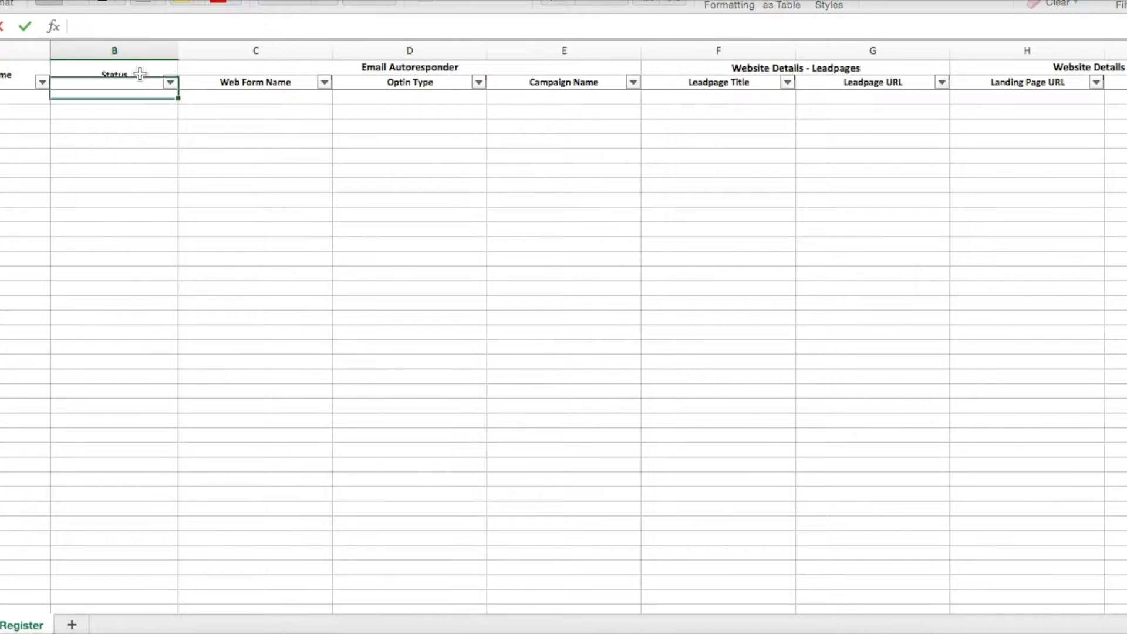
Review the Optin Name, Status and Web Form Name headings
click(3, 97)
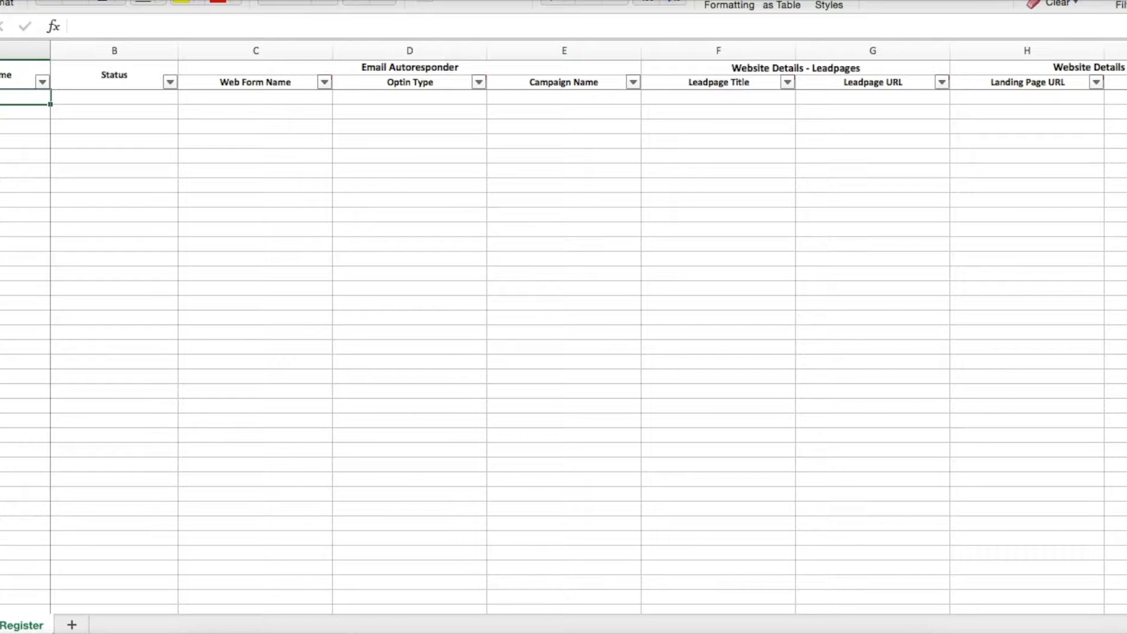
click(6, 76)
click(121, 75)
click(233, 82)
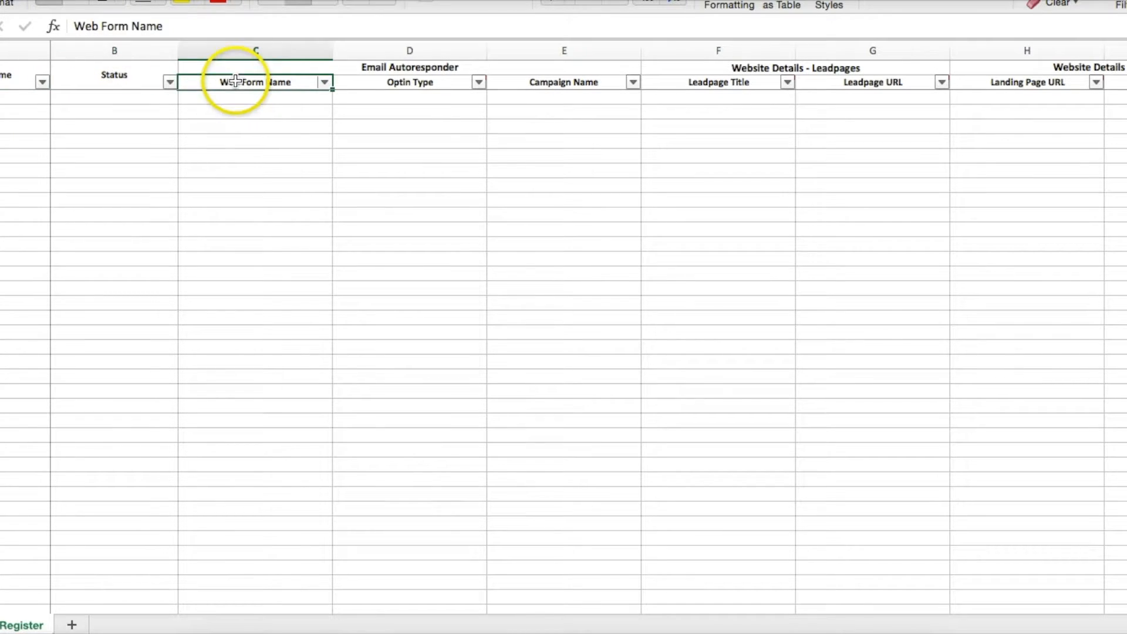
click(6, 78)
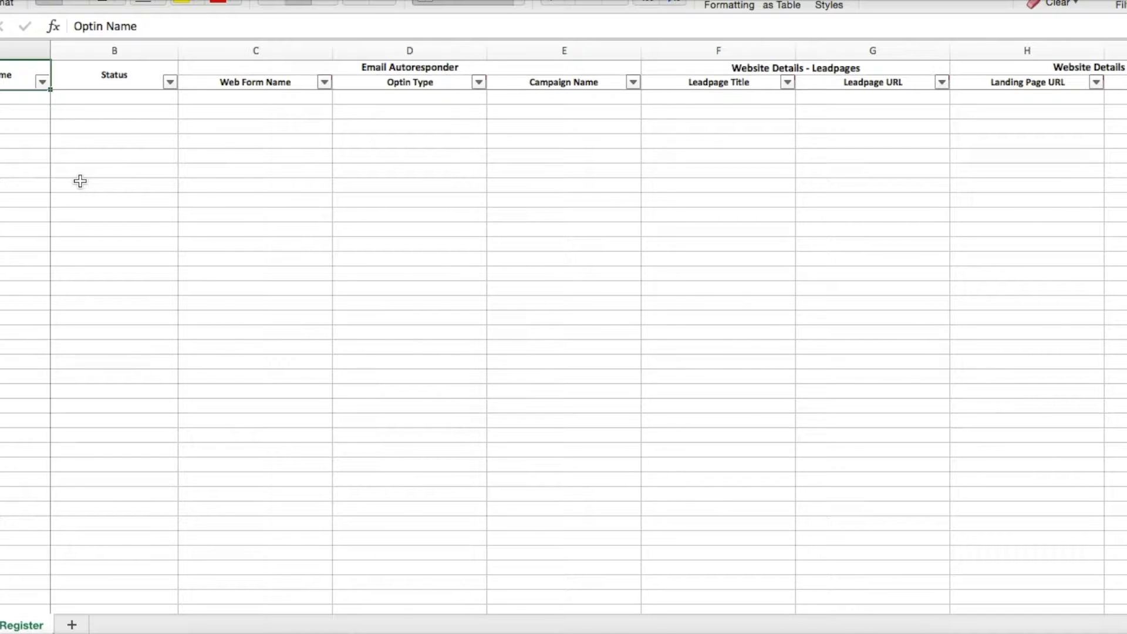
Enter 'Free XYZ Report' as the first row's Optin Name
key(Down)
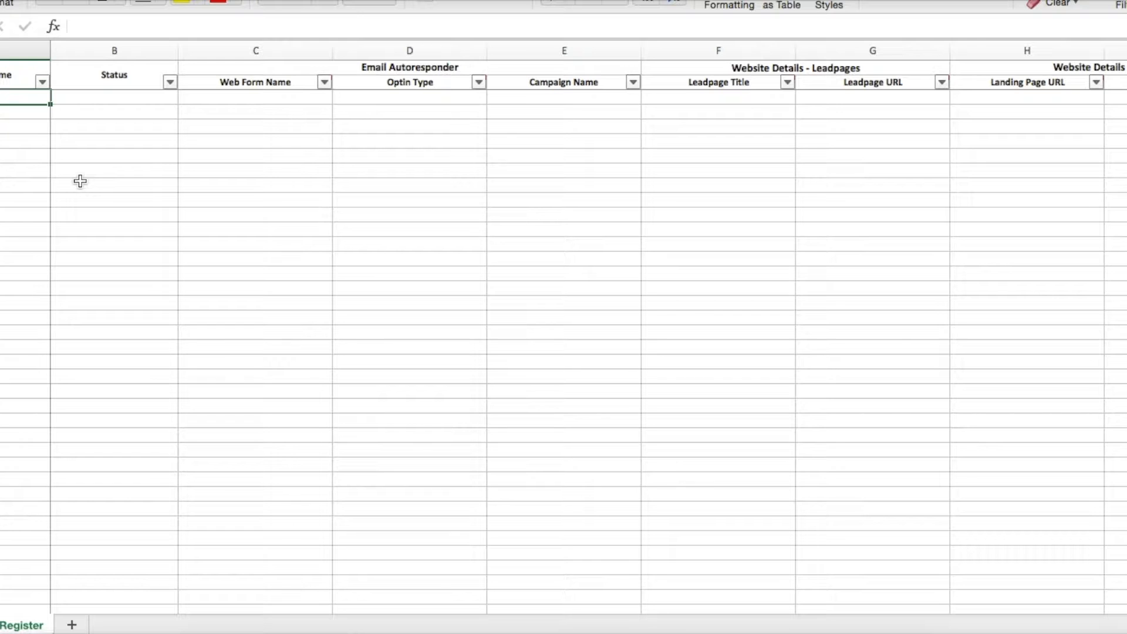
text(Free XYZ Report)
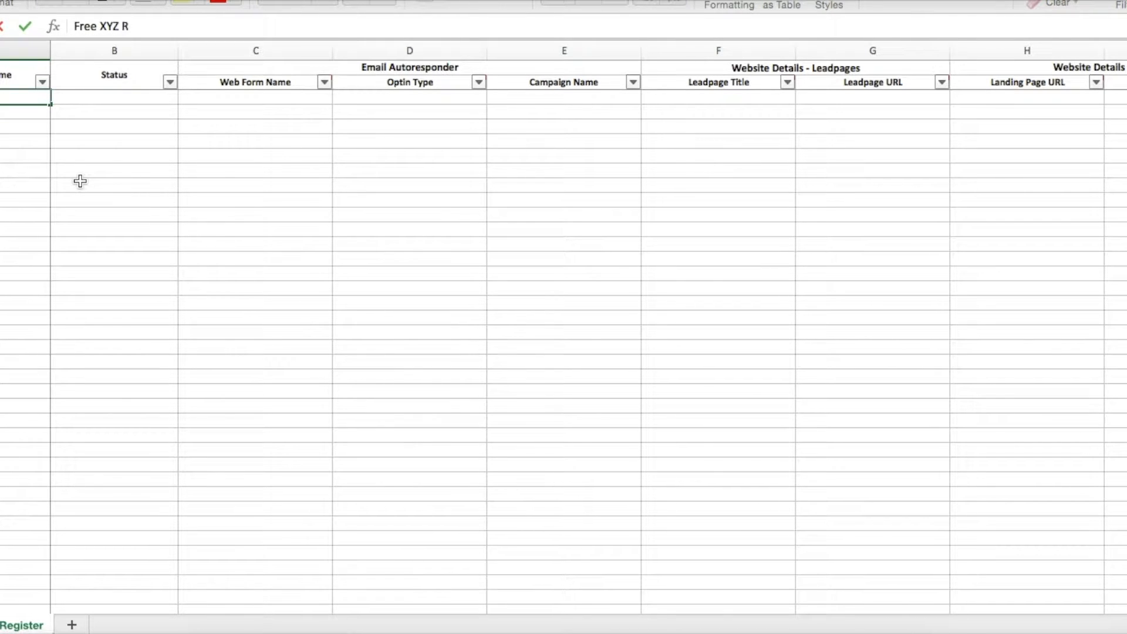
key(Return)
key(Up)
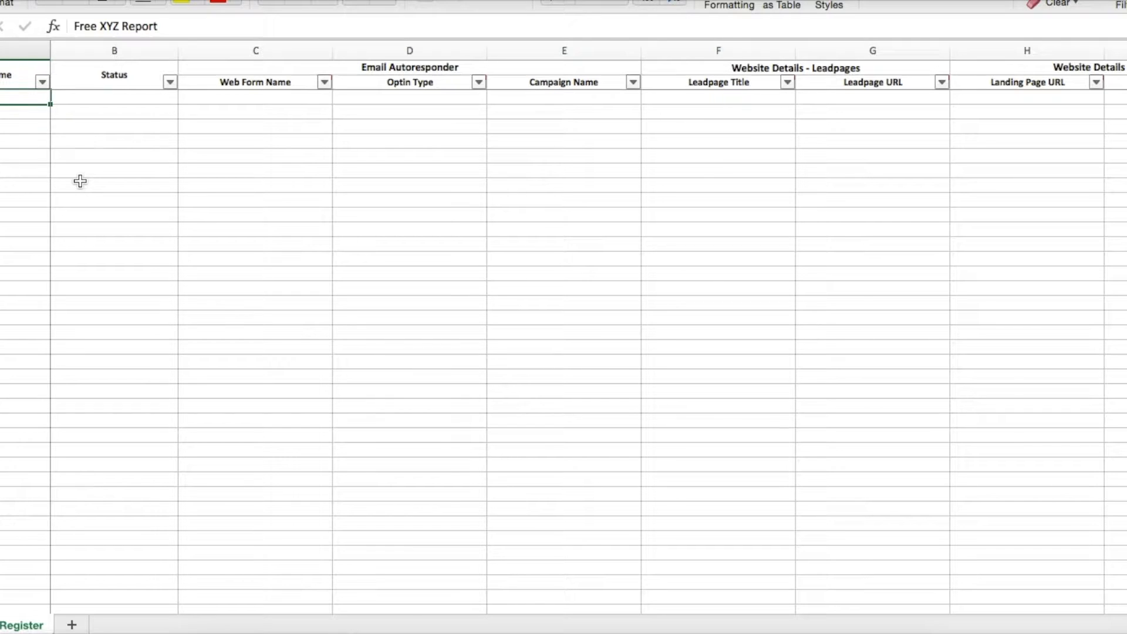
Enter 'Active' as its Status and adjust the Status column width
key(Right)
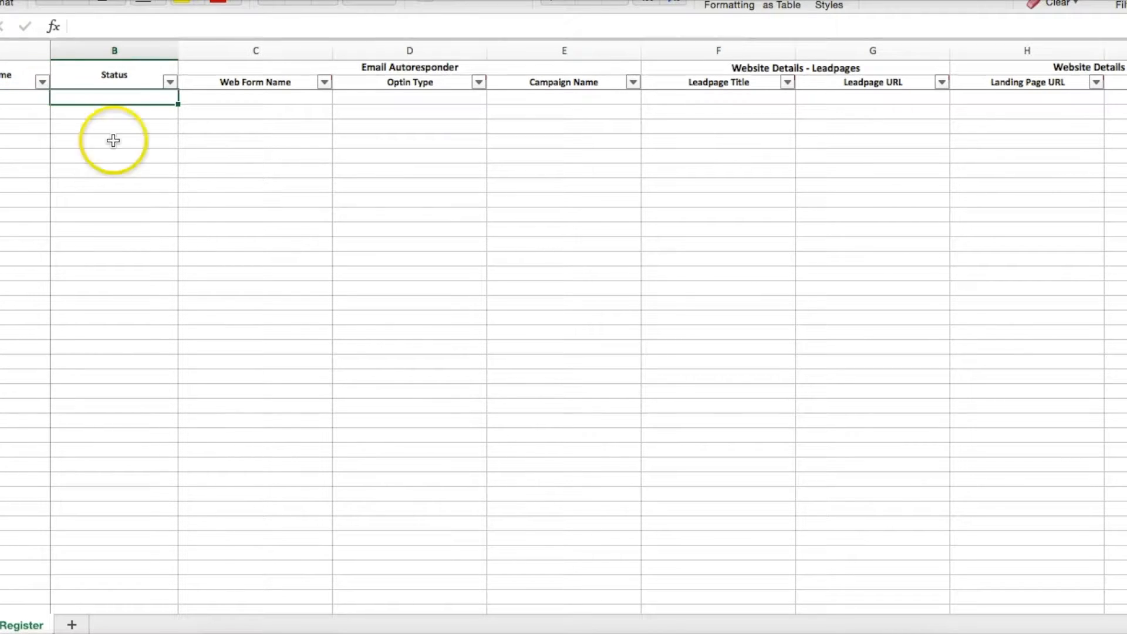
double_click(178, 52)
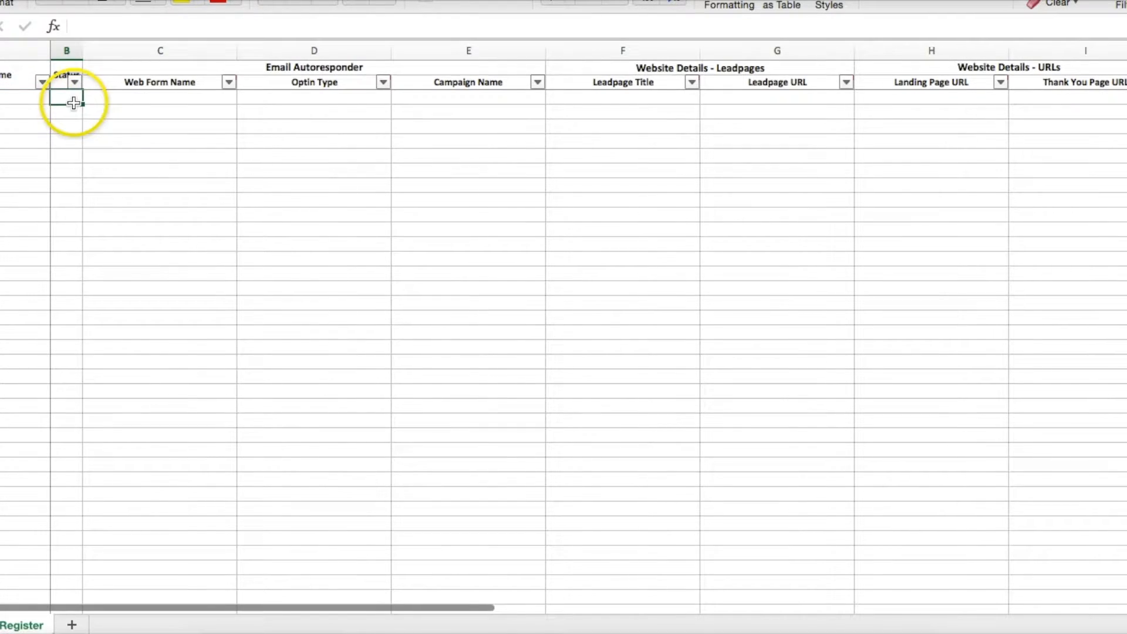
text(Active)
key(Return)
drag(83, 51, 98, 49)
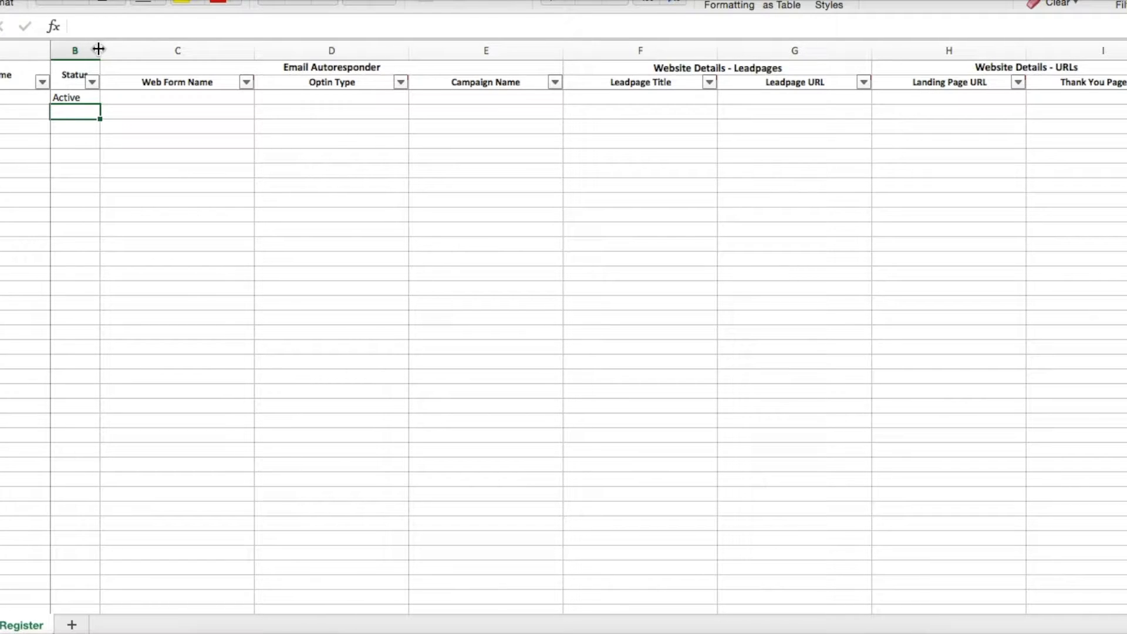
key(Up)
key(Down)
key(Up)
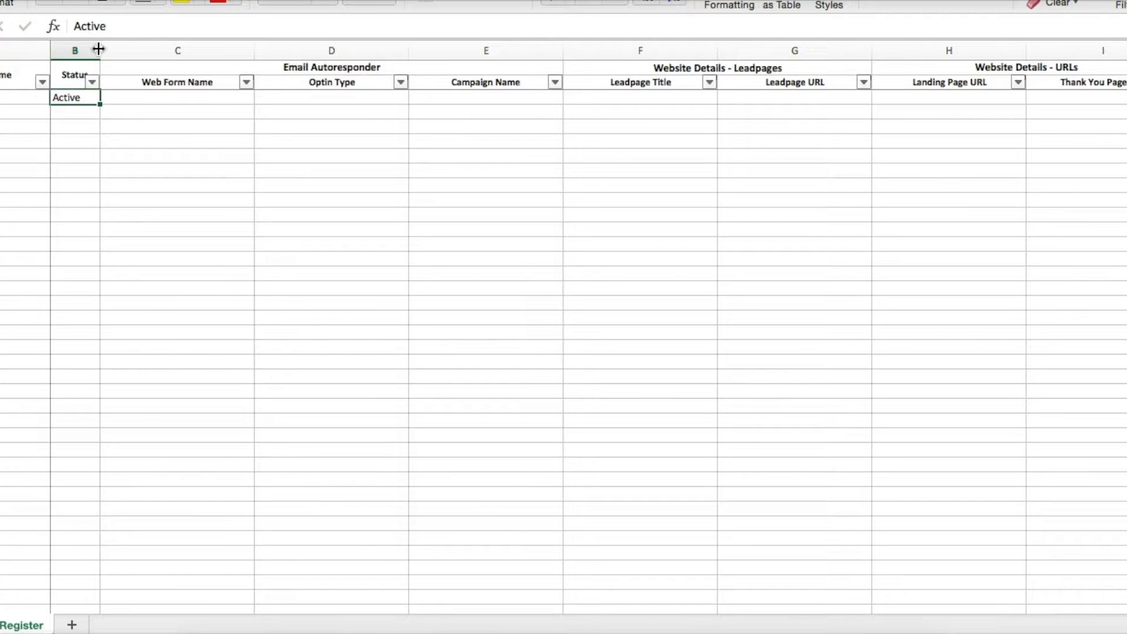
Select the first row's Web Form Name cell, then return to the campaign canvas in Firefox
click(191, 67)
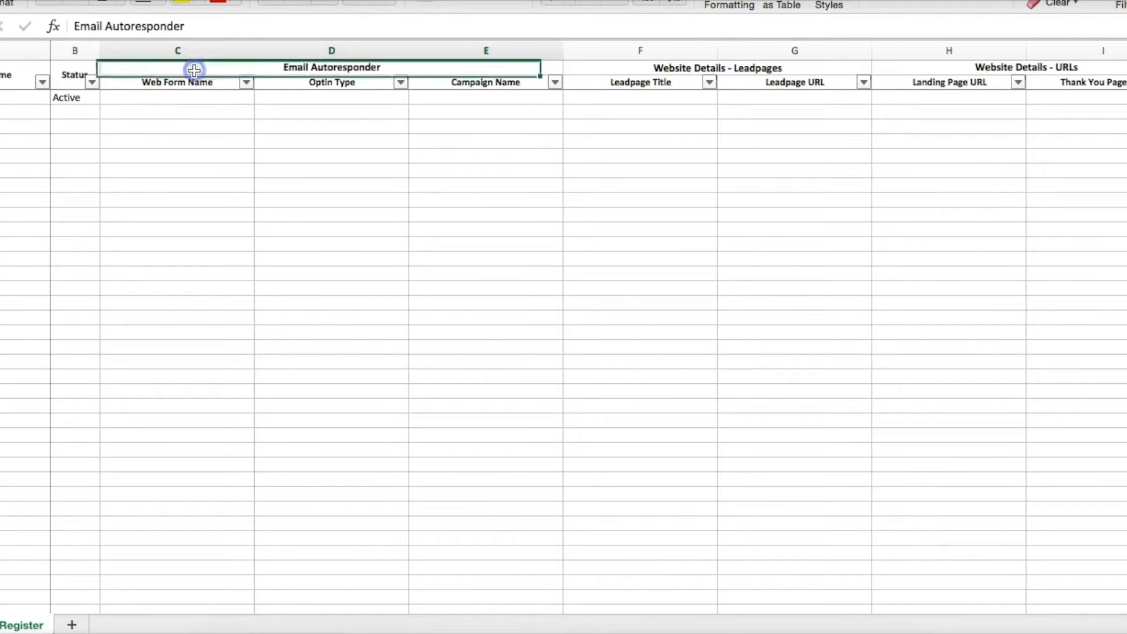
click(179, 98)
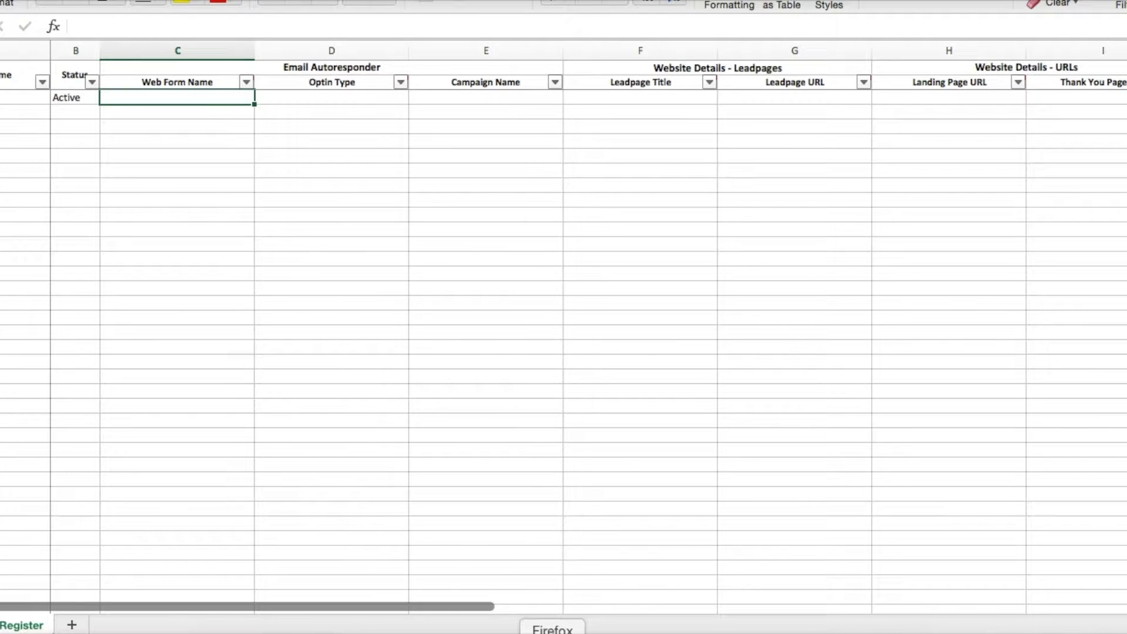
click(553, 633)
click(626, 273)
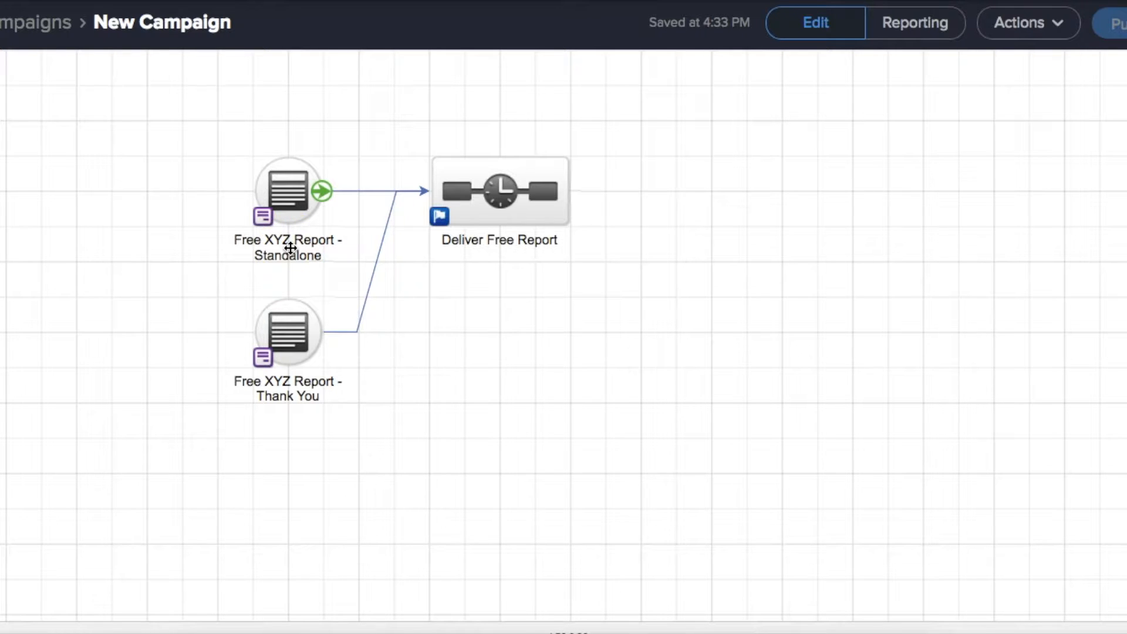
Select the 'Free XYZ Report - Standalone' web form's name text on the canvas
click(292, 223)
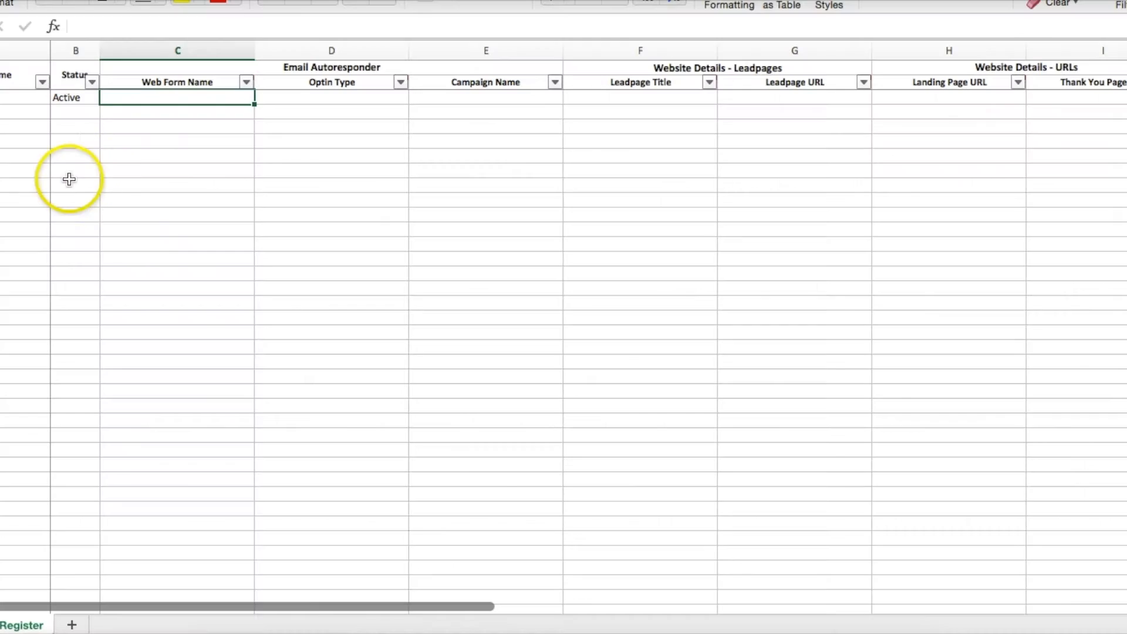
click(0, 97)
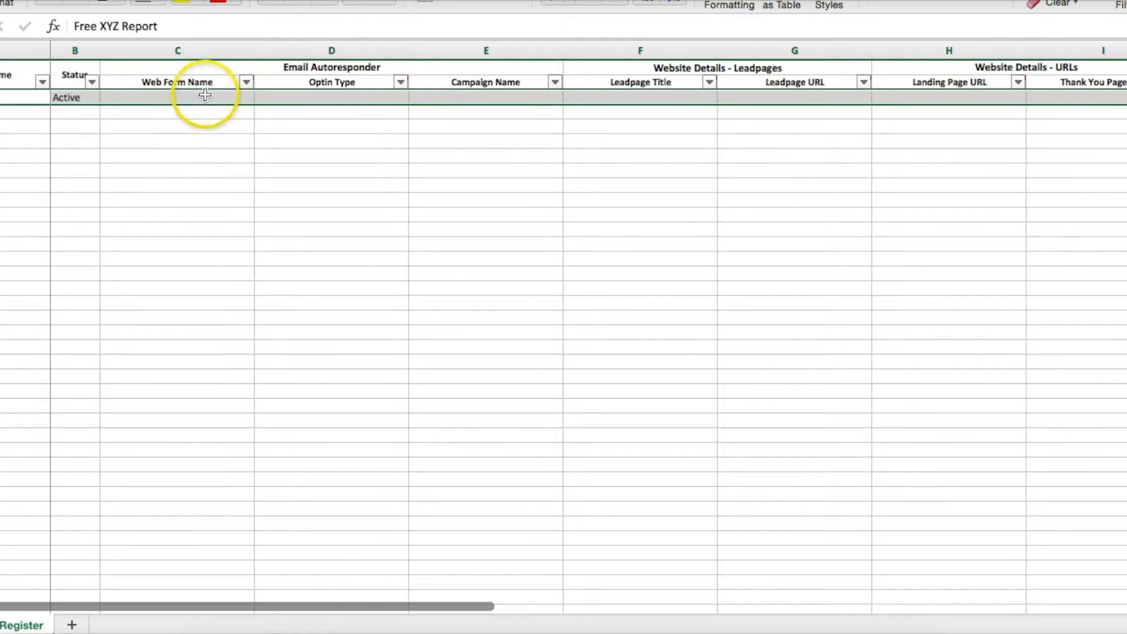
click(156, 96)
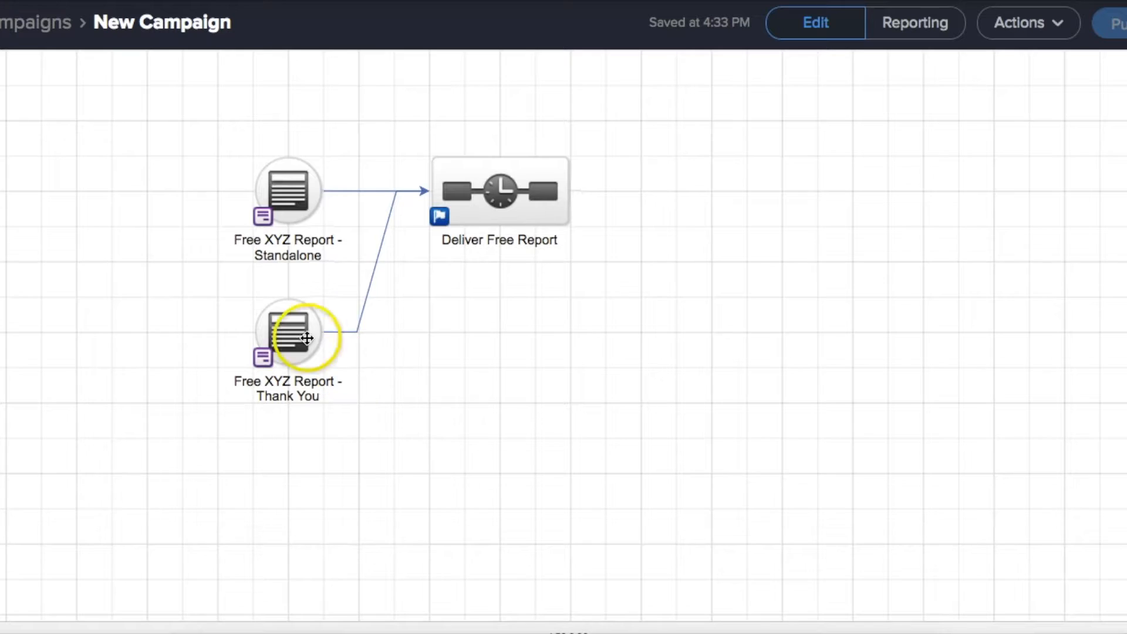
click(290, 246)
key(super+c)
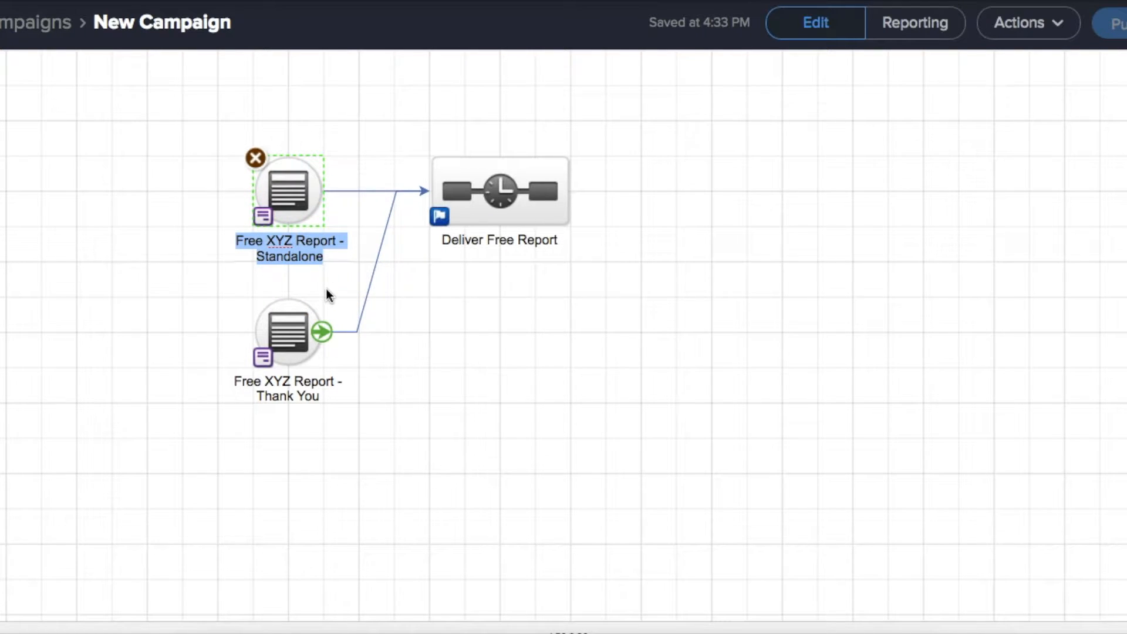
Paste 'Free XYZ Report - Standalone' into the Web Form Name cell and remove its line break
click(251, 95)
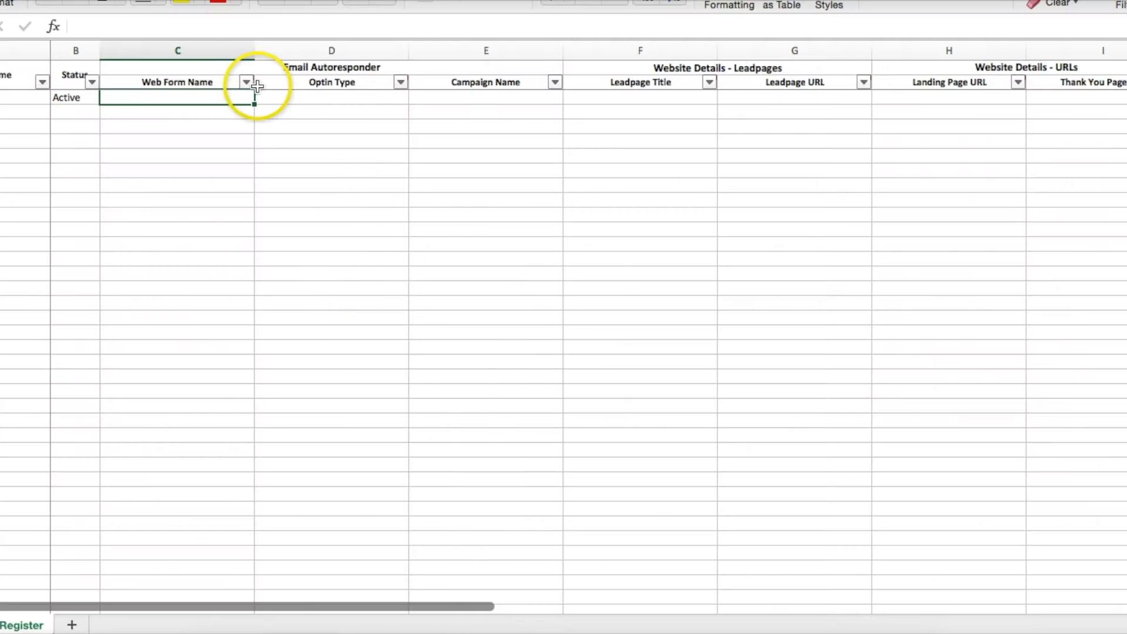
key(super+v)
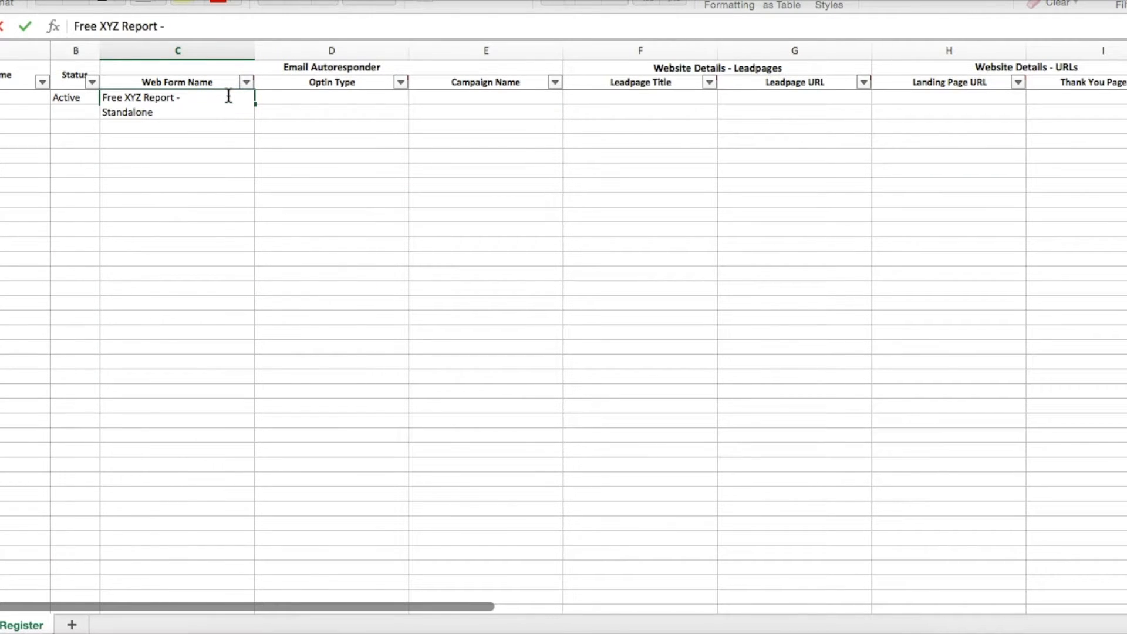
key(Return)
double_click(184, 107)
click(105, 110)
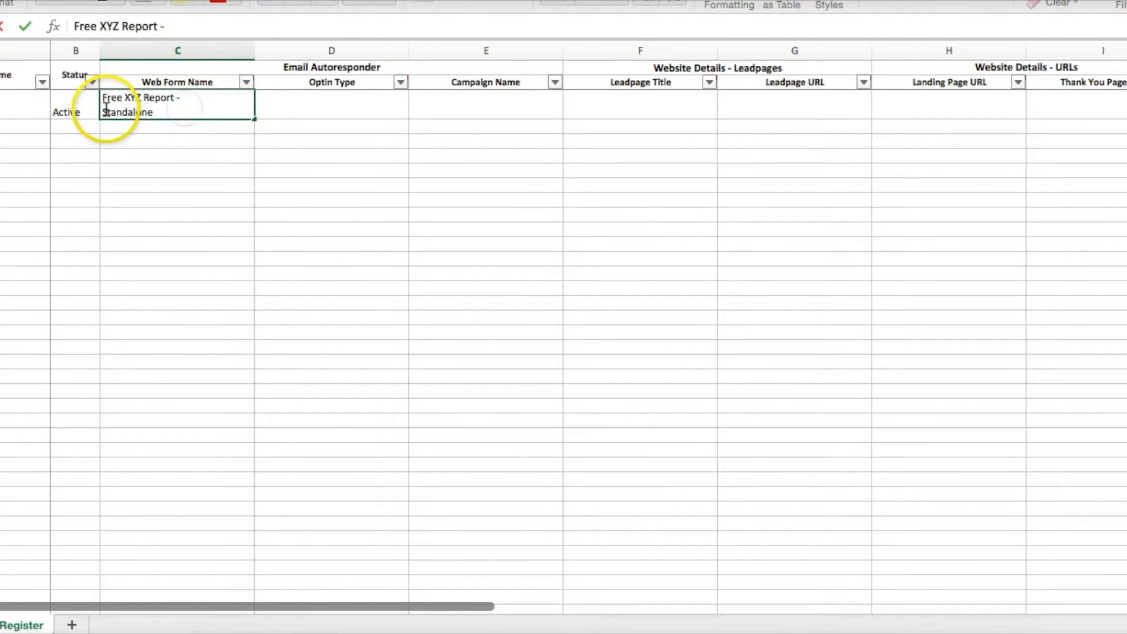
key(BackSpace)
key(Return)
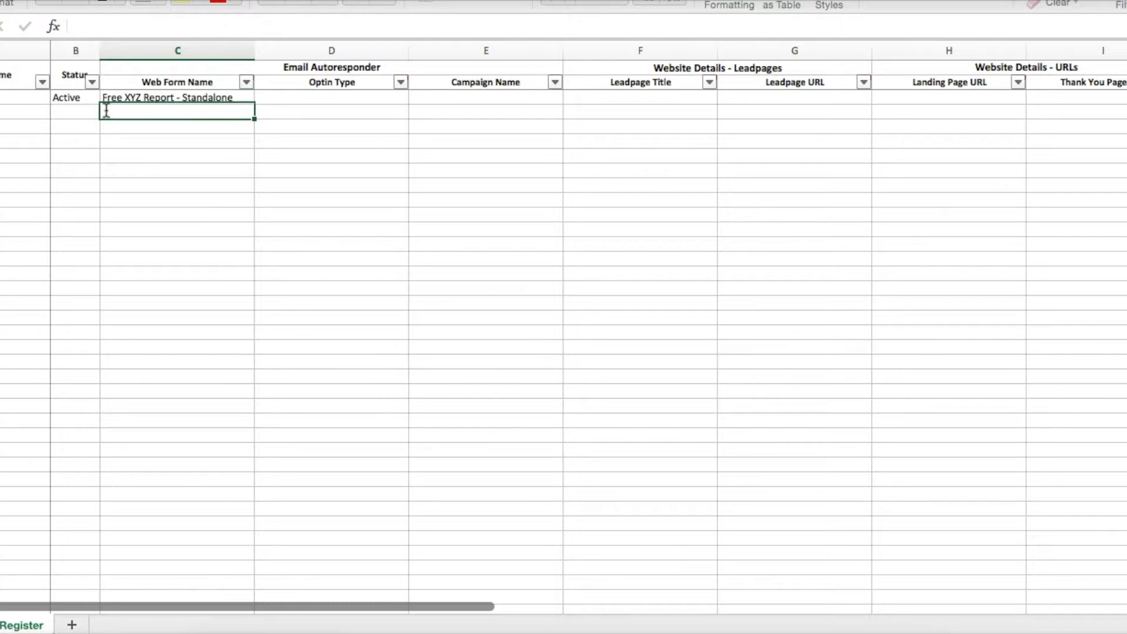
key(Up)
key(Right)
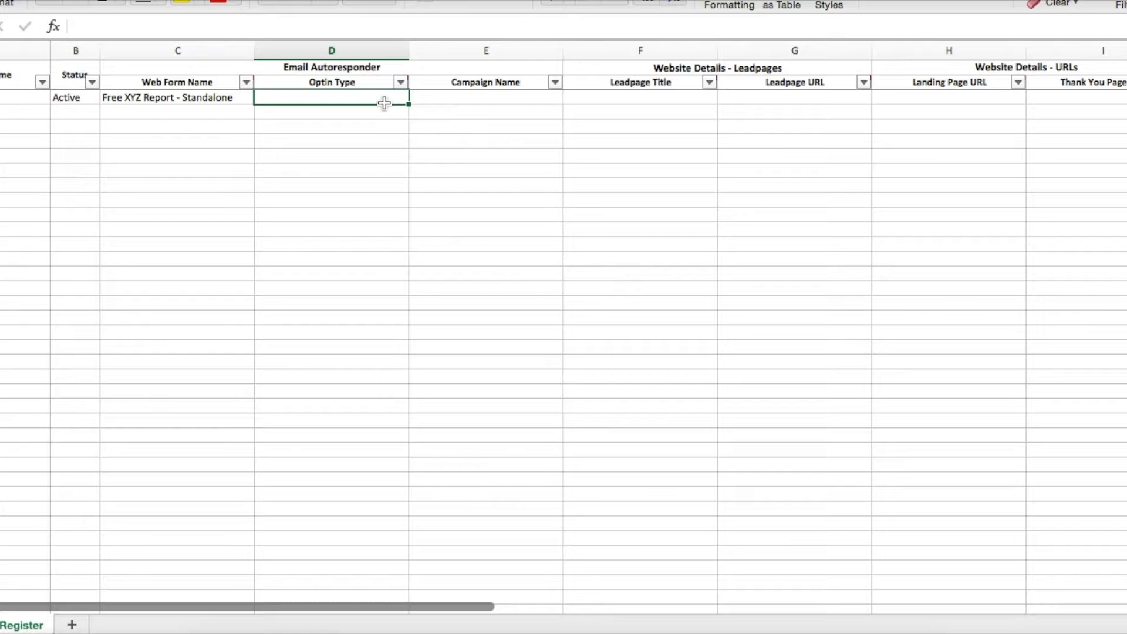
Enter 'Single' as the Optin Type and narrow that column, leaving Campaign Name selected
text(Single)
key(Return)
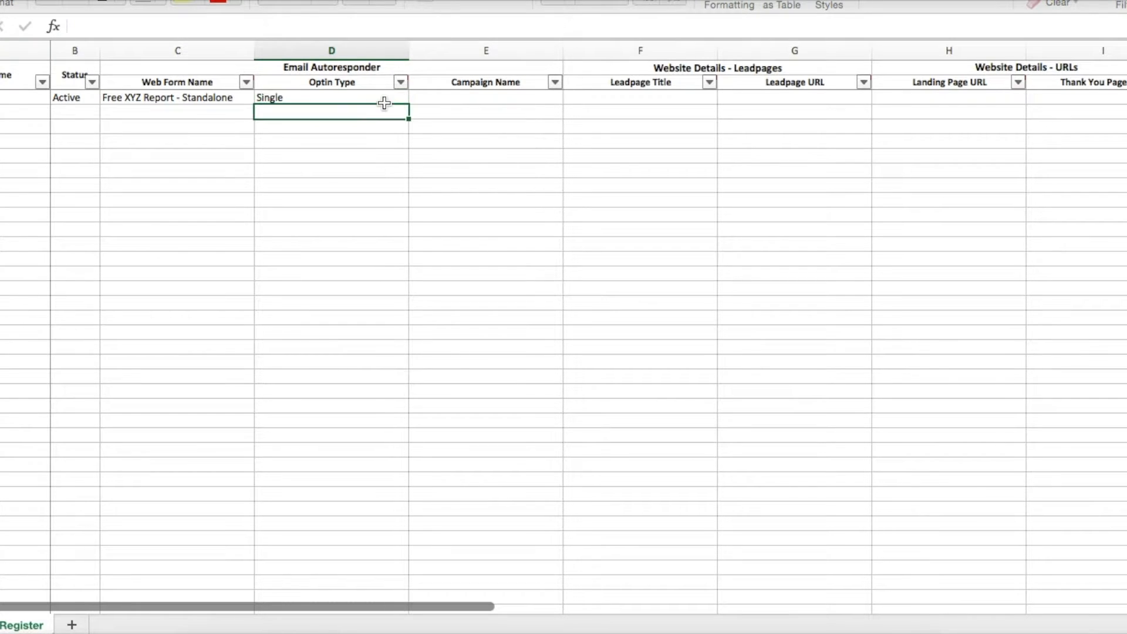
drag(409, 50, 336, 49)
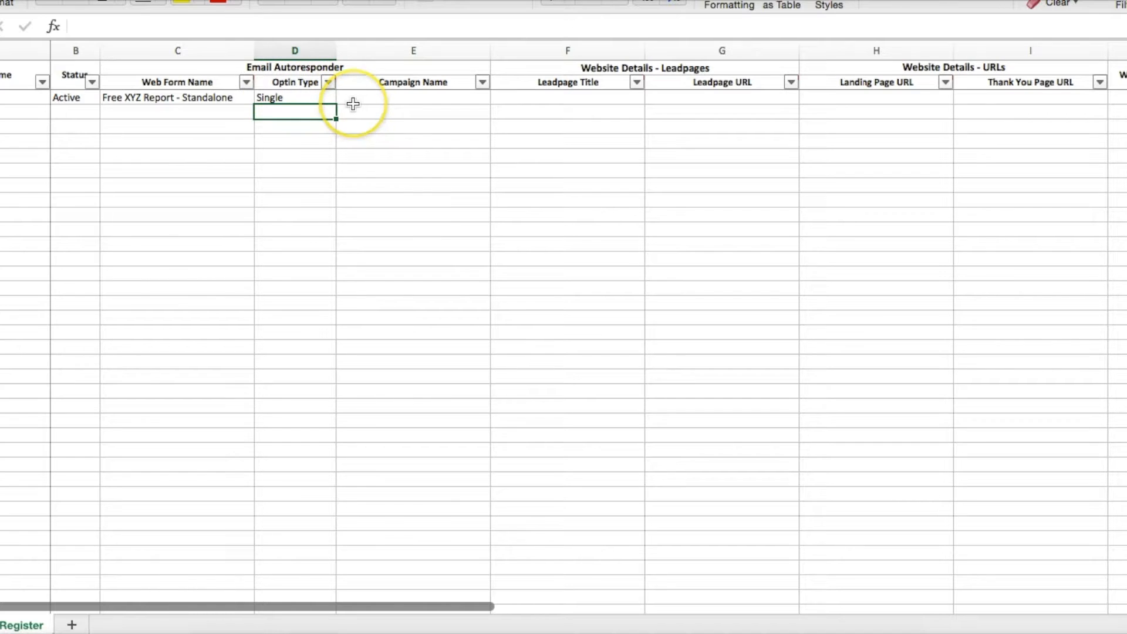
click(364, 96)
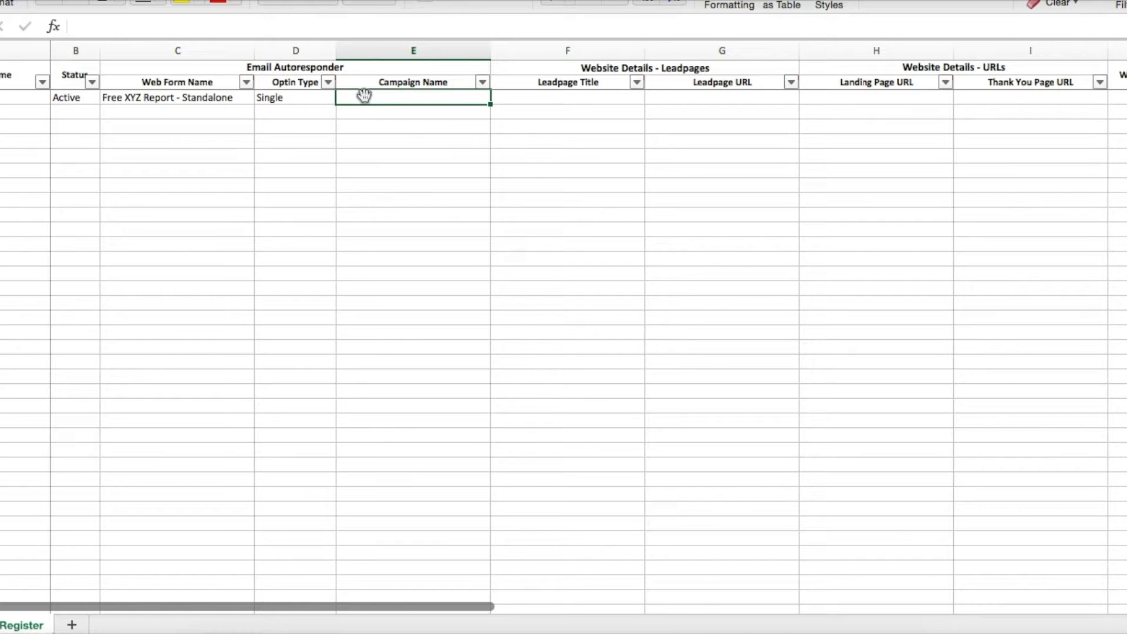
click(299, 99)
click(375, 100)
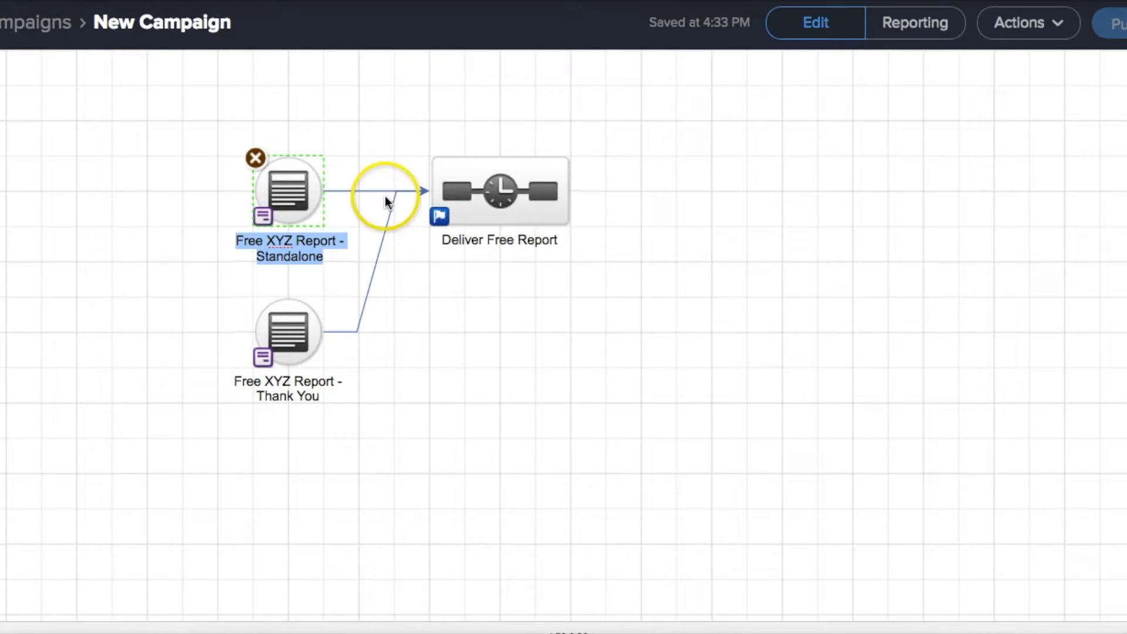
Copy the 'New Campaign' title from the canvas and open the blank Campaign Name cell in Excel
click(376, 143)
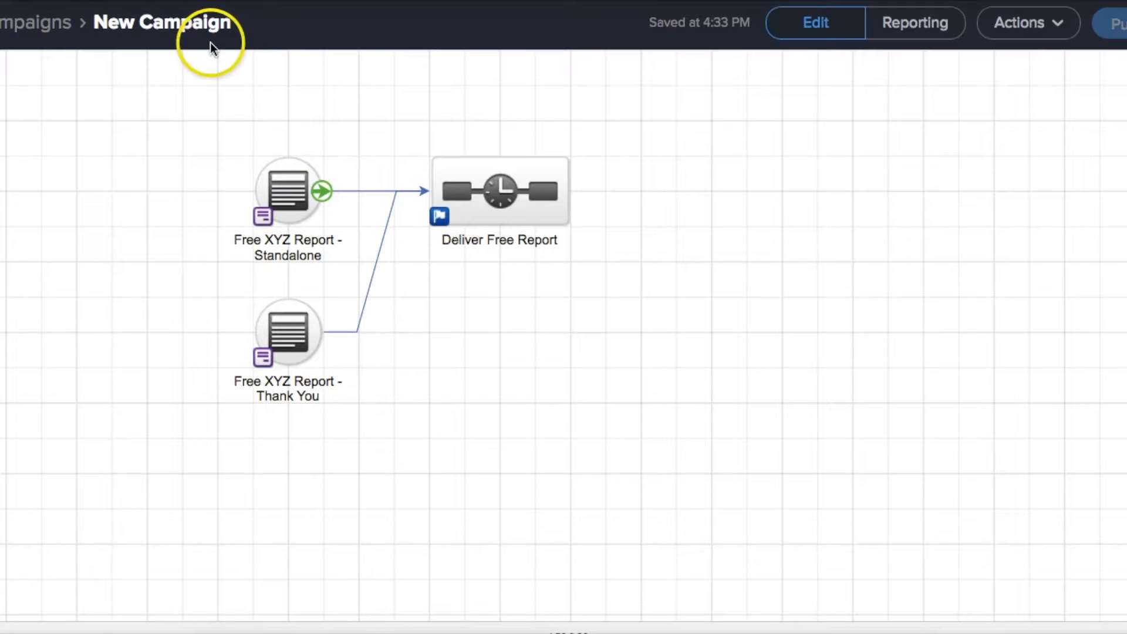
drag(232, 24, 93, 25)
key(super+c)
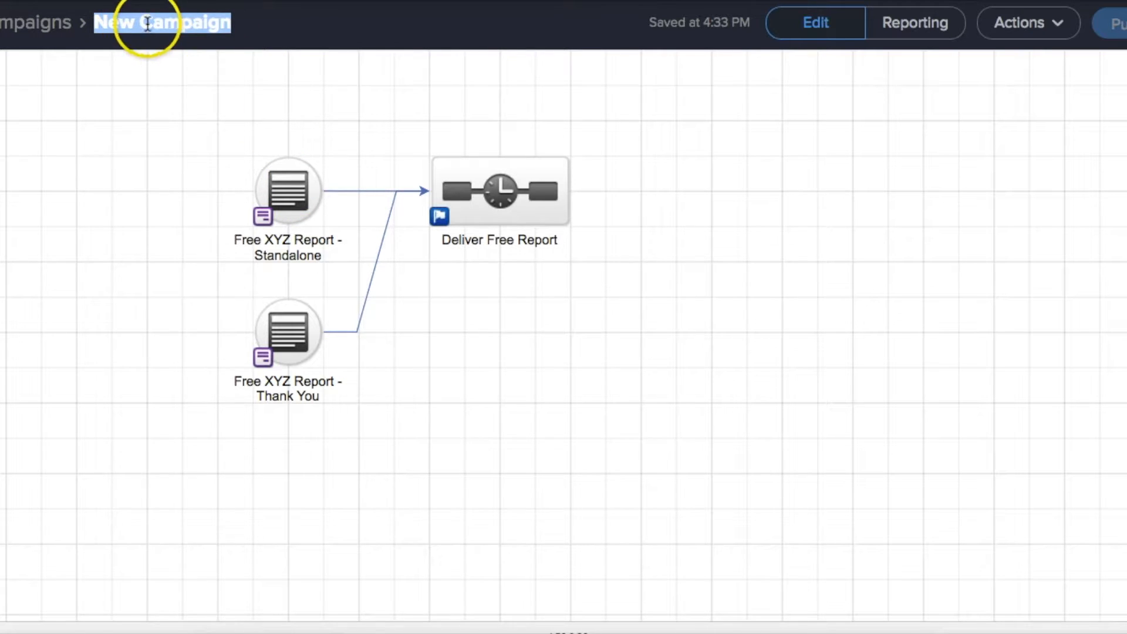
key(super+Tab)
double_click(401, 93)
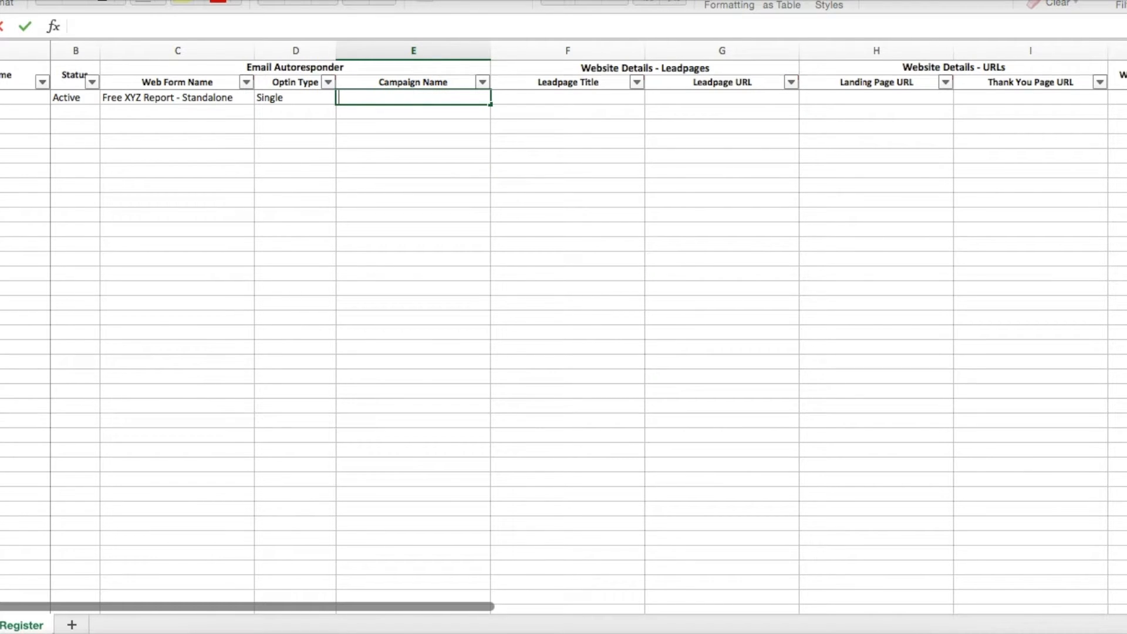
Paste 'New Campaign' into the Campaign Name cell, removing the leading line break
key(super+v)
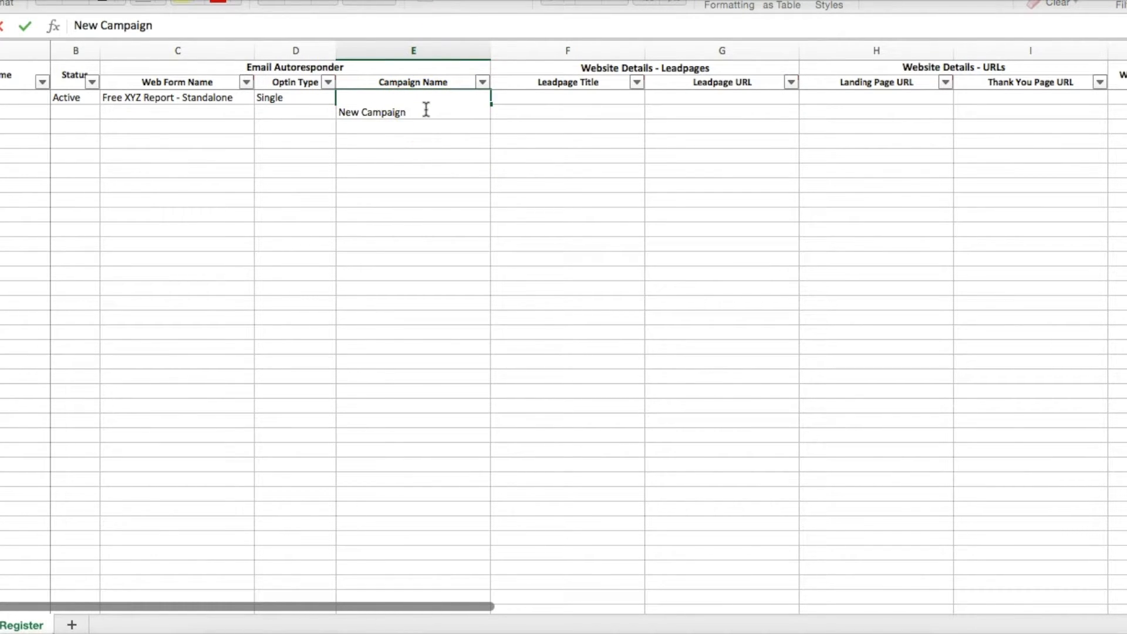
click(340, 112)
key(BackSpace)
key(Return)
key(Up)
key(Right)
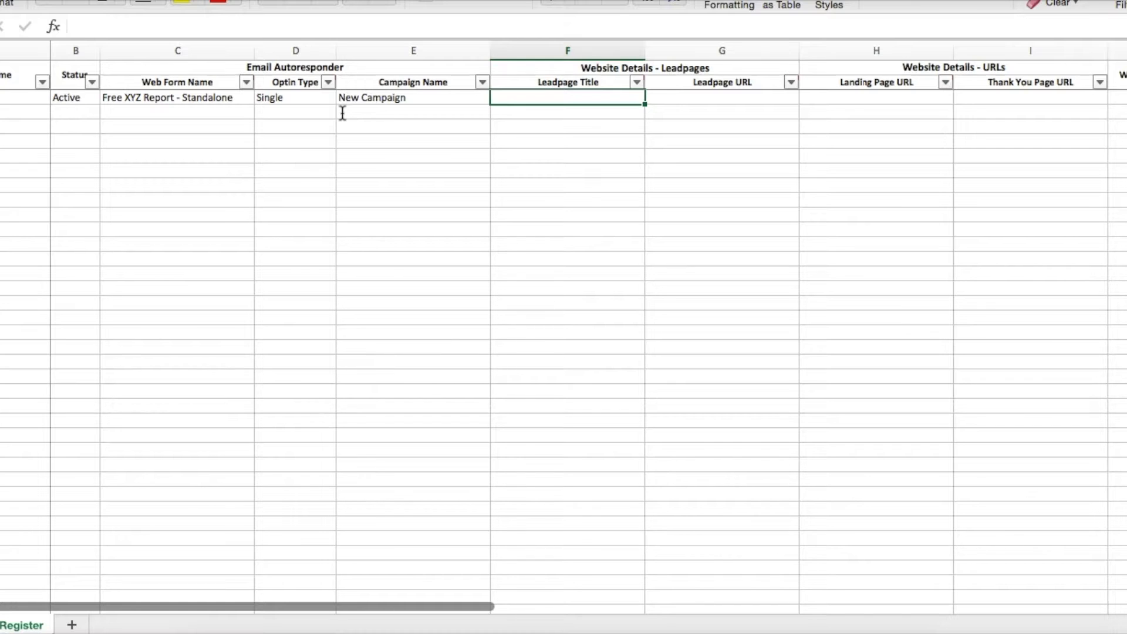
Enter the Free XYZ Report Leadpages URL and move it into the Leadpage URL column G
text(mandybrasser.leadpages.net/f)
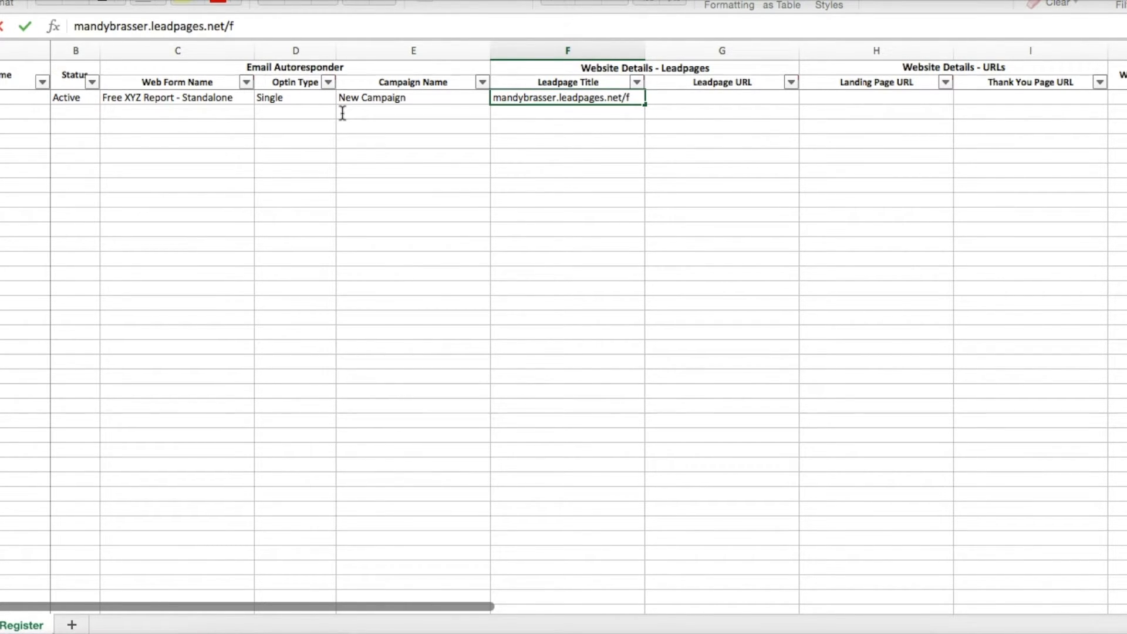
text(ree-xyz-report/)
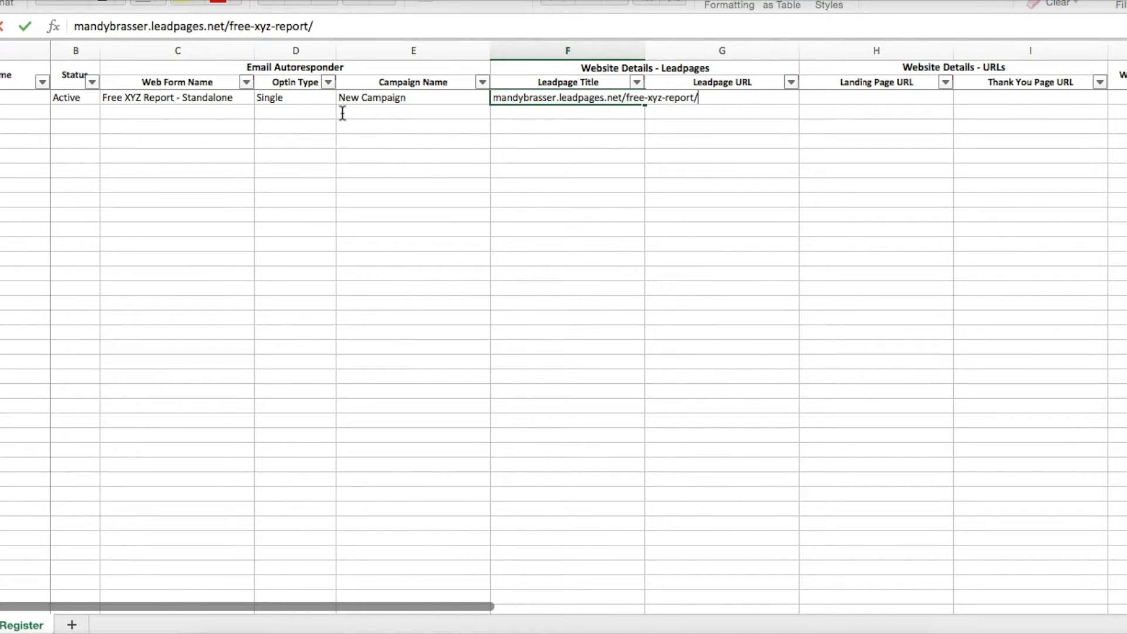
key(Return)
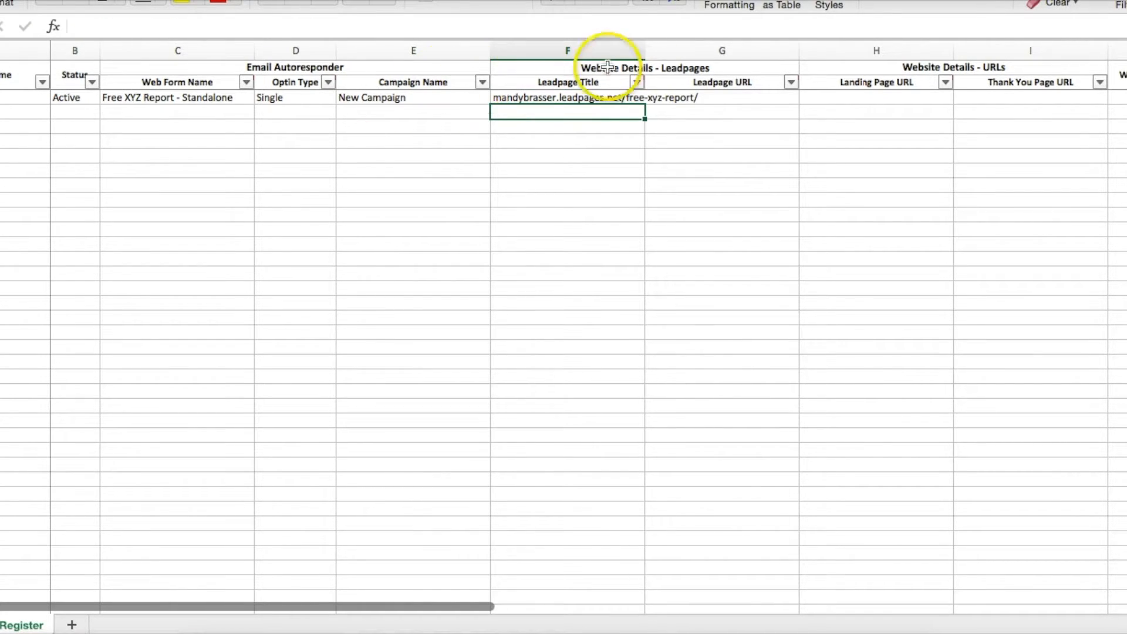
double_click(645, 51)
click(623, 98)
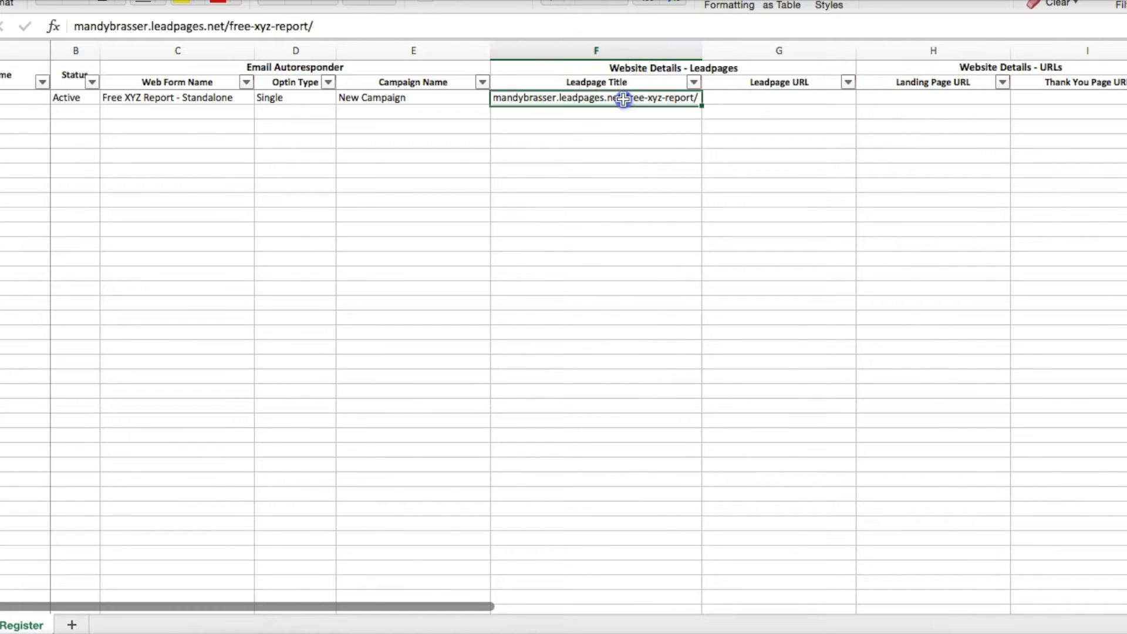
key(super+x)
key(Right)
key(super+v)
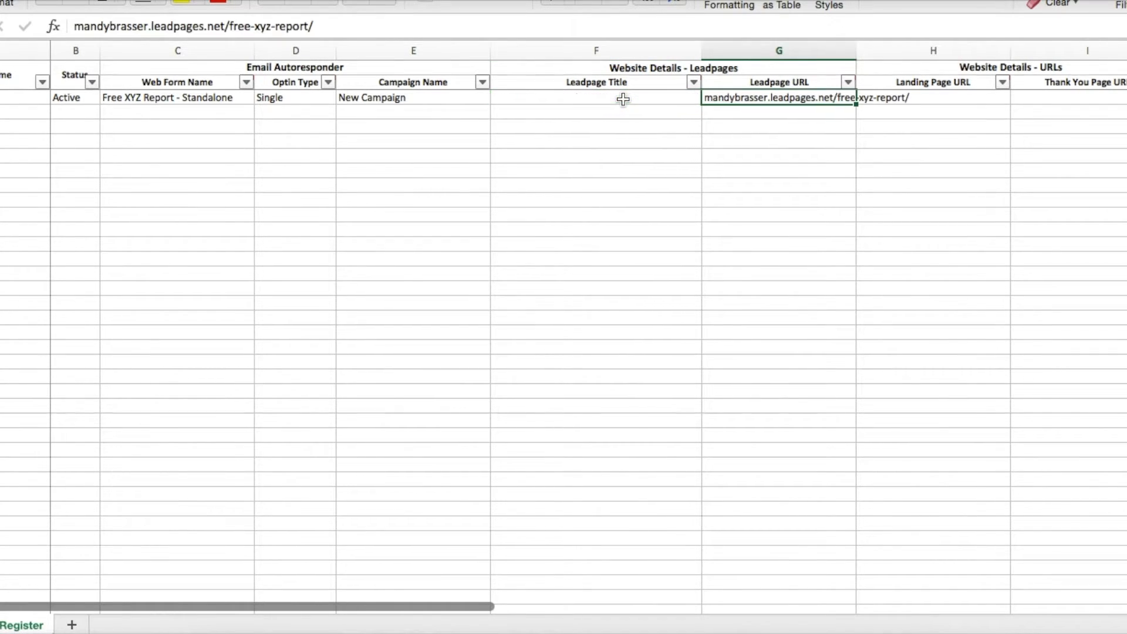
Enter 'Free XYZ Report' as the Leadpage Title and fit column F to it
click(624, 99)
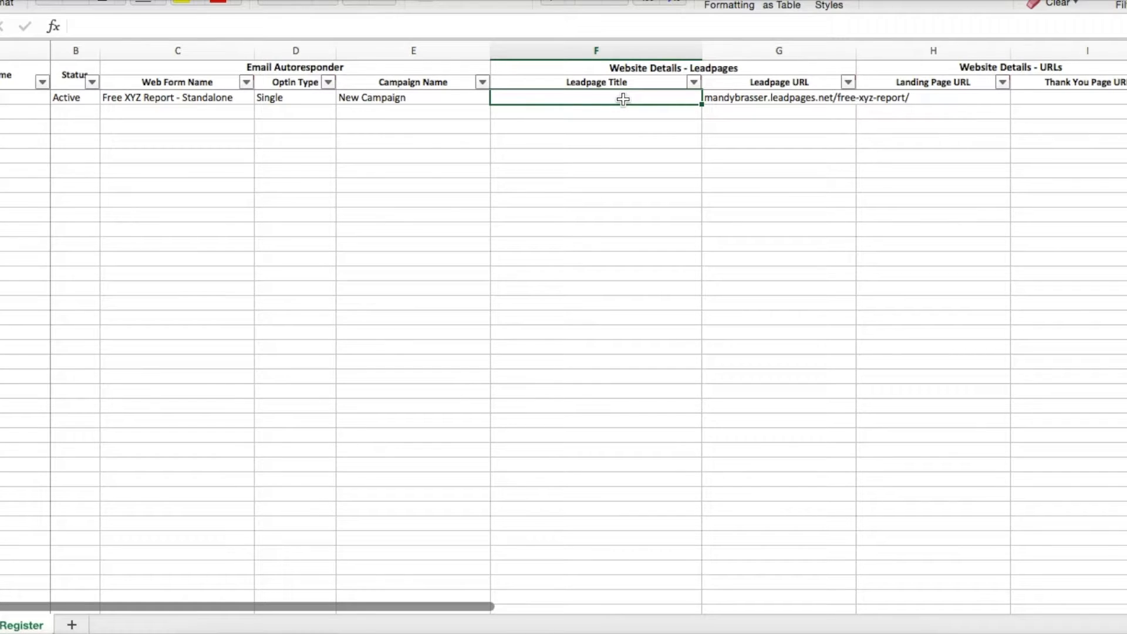
text(Free)
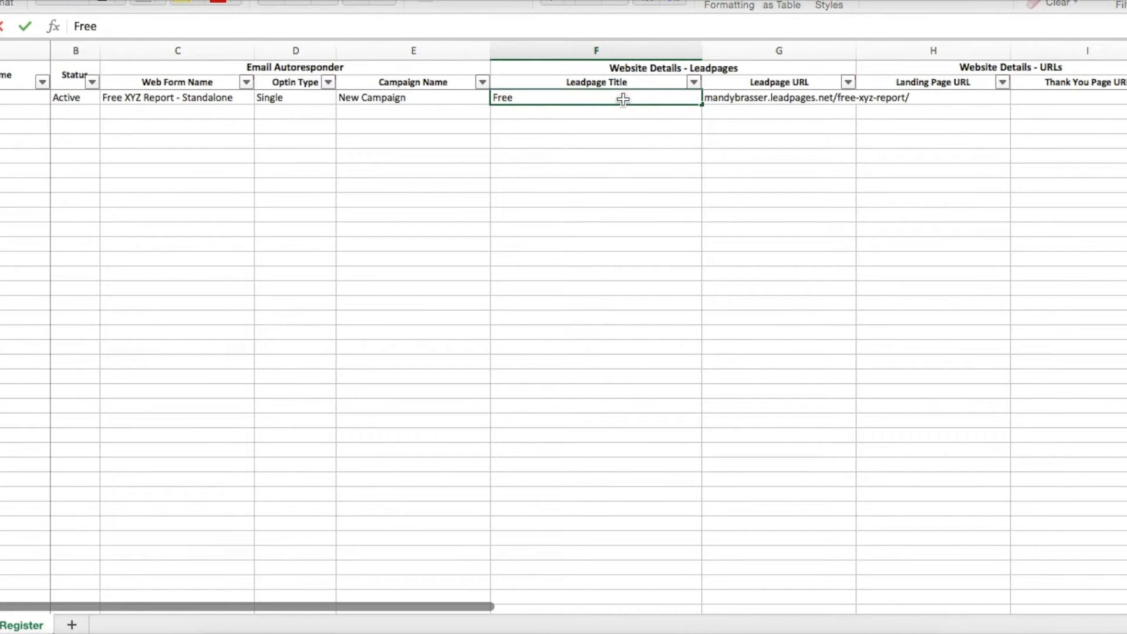
text( XYZ Report)
key(Return)
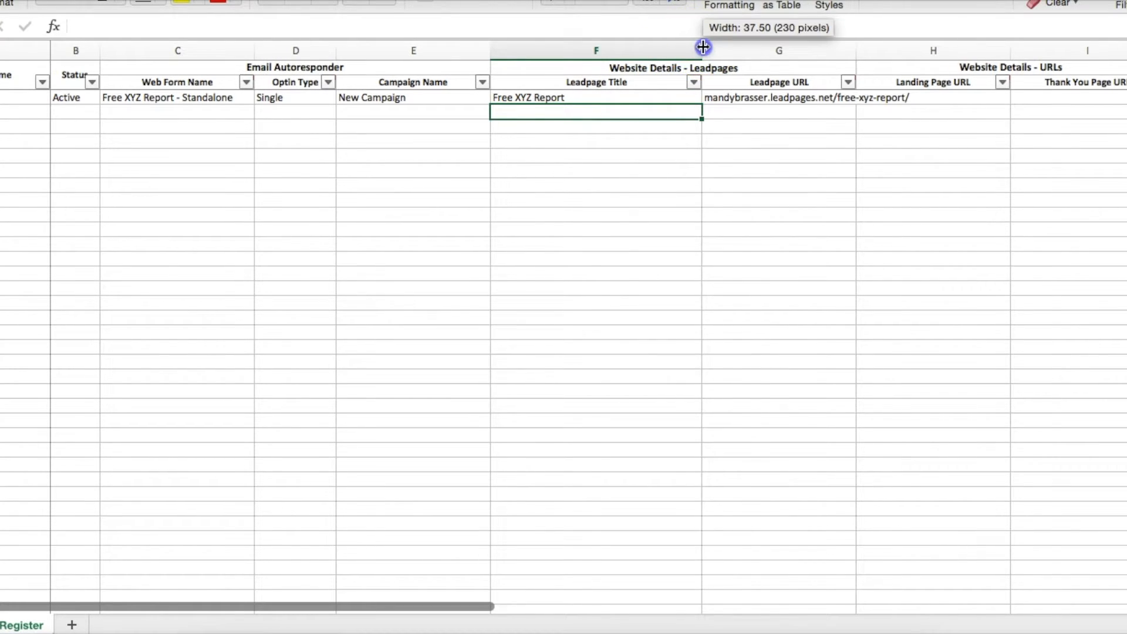
double_click(702, 46)
click(561, 98)
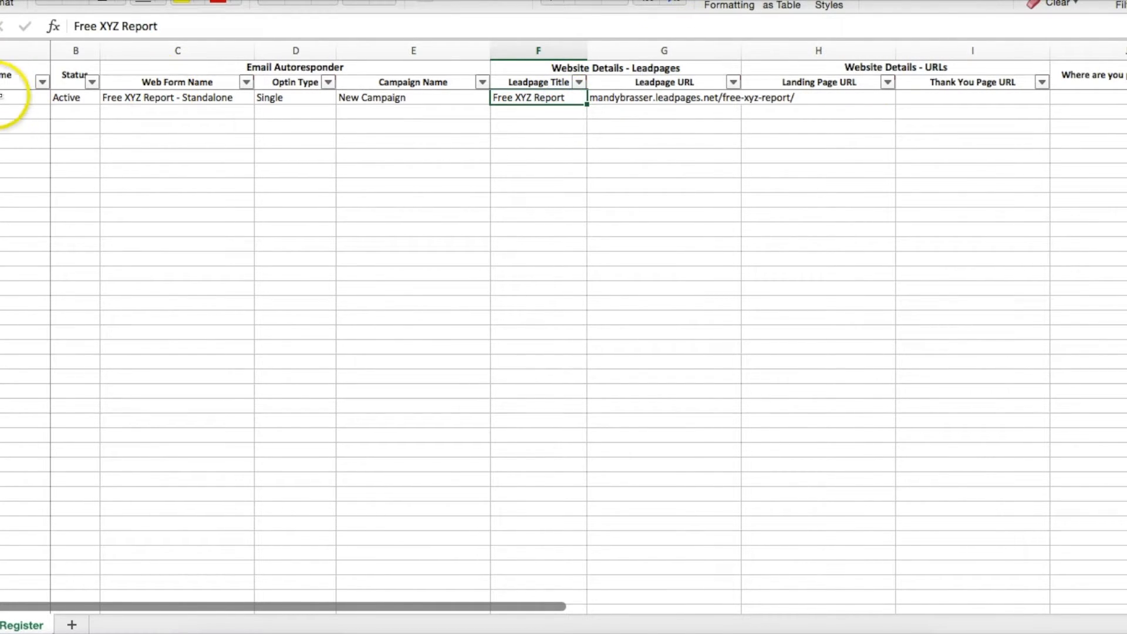
click(5, 97)
click(114, 99)
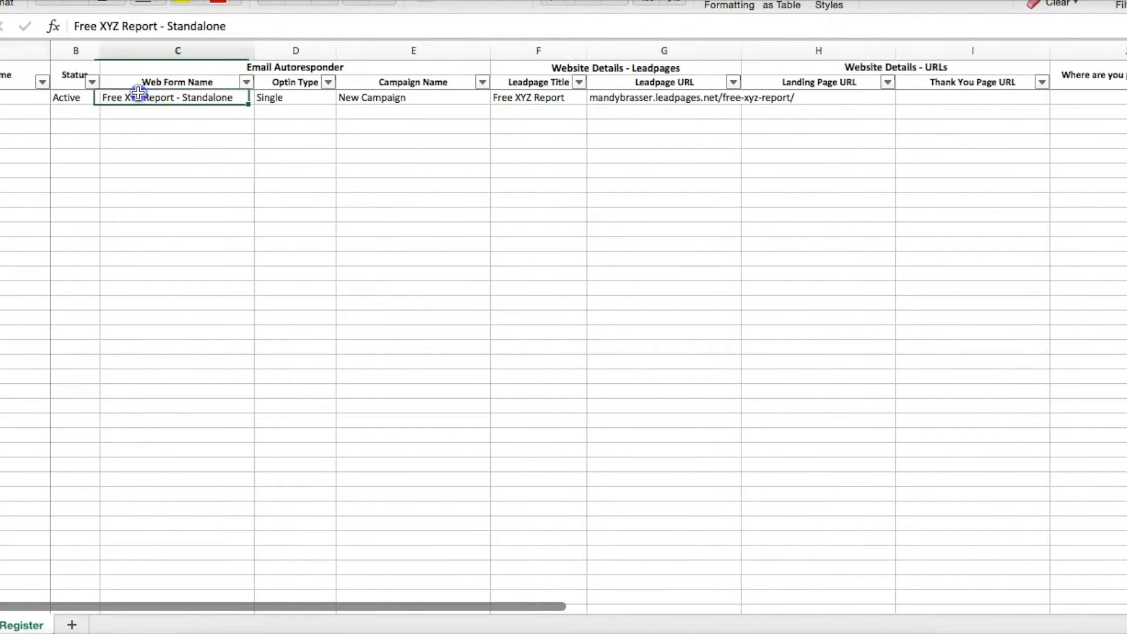
click(542, 101)
click(2, 97)
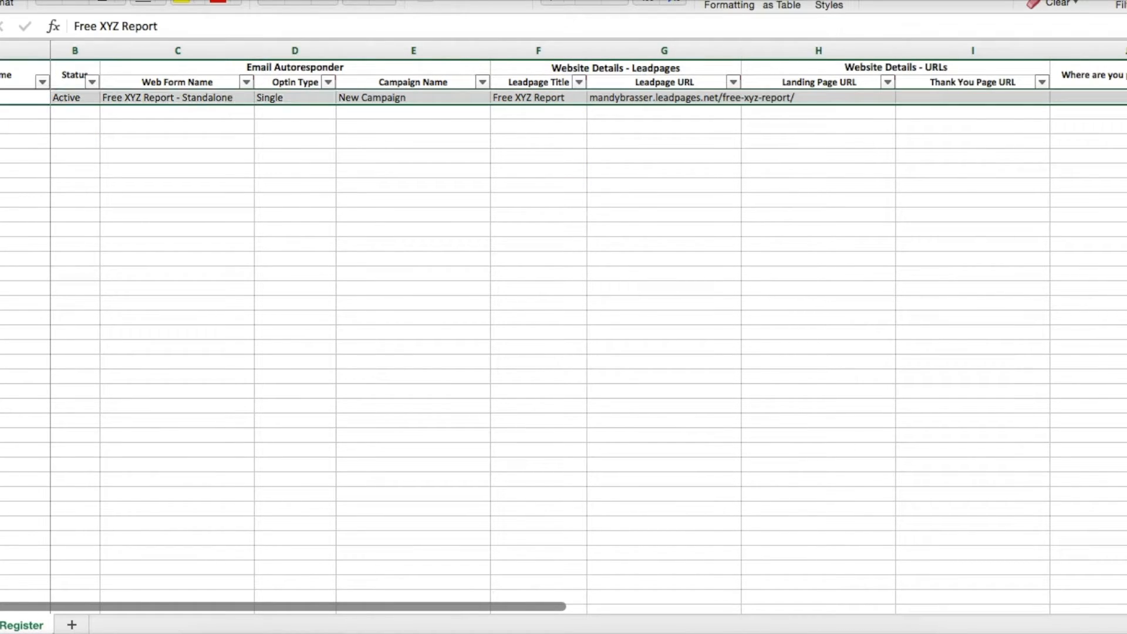
click(3, 97)
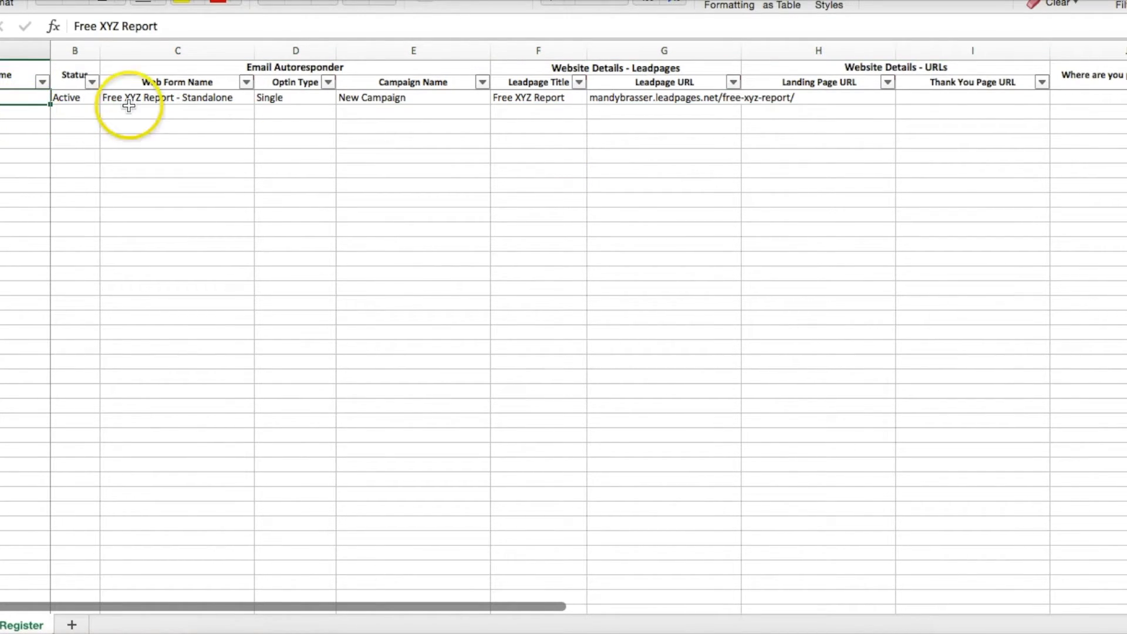
click(535, 99)
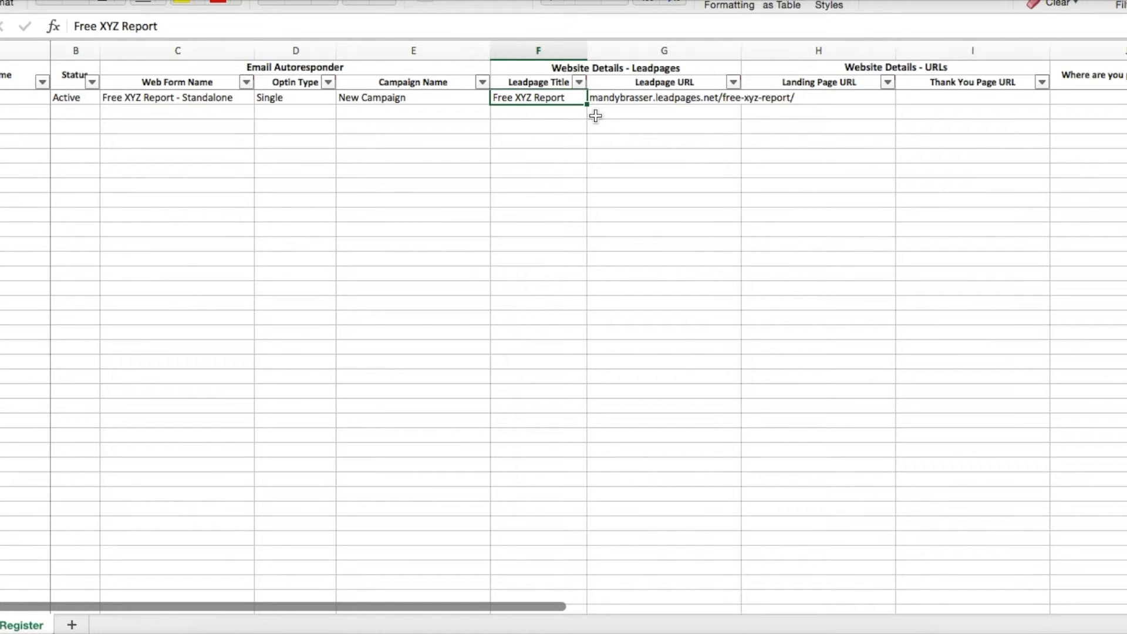
Widen column G so the whole Leadpages URL is visible
drag(741, 50, 798, 50)
click(730, 98)
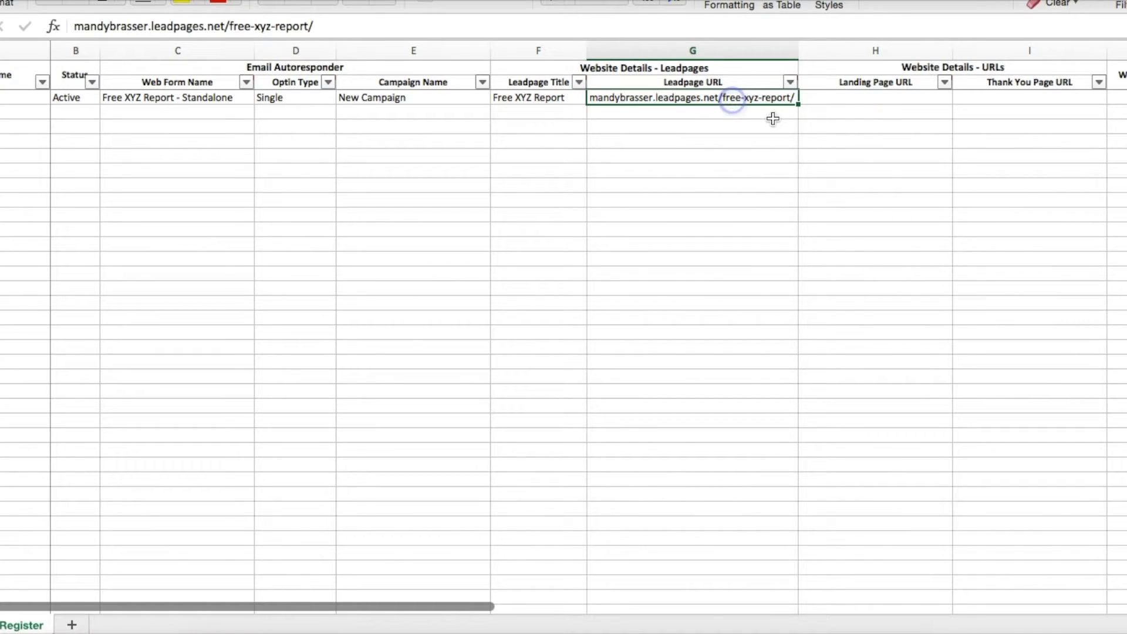
click(859, 97)
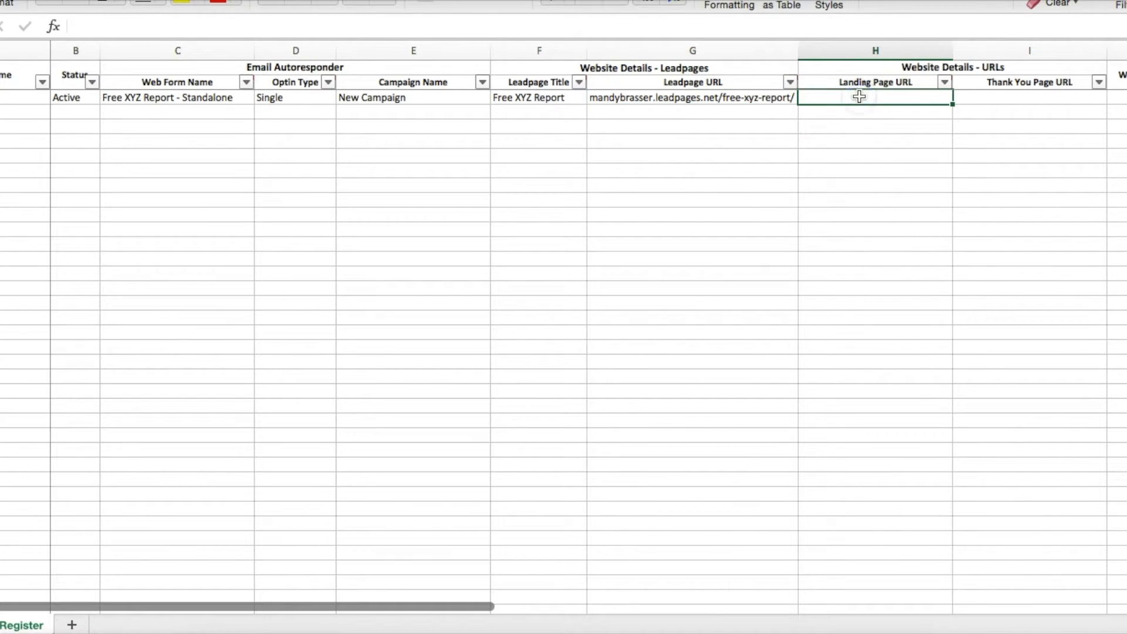
drag(608, 48, 674, 47)
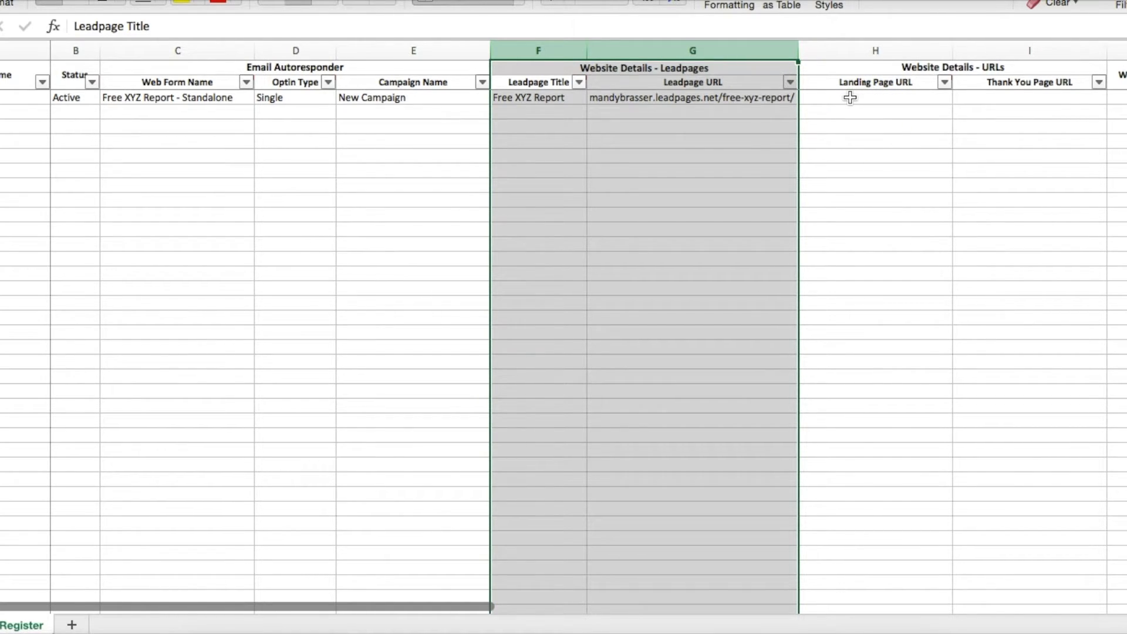
click(850, 97)
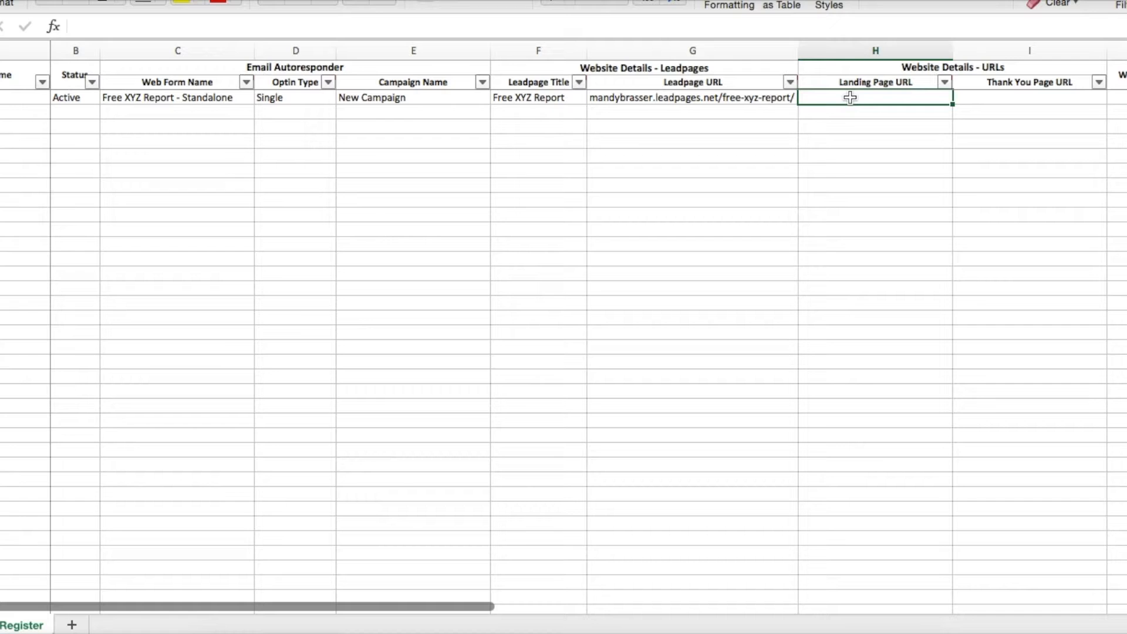
Enter streamlineforsuccess.com.au/free-xyz-report/ under Landing Page URL and auto-fit column H
text(streamline)
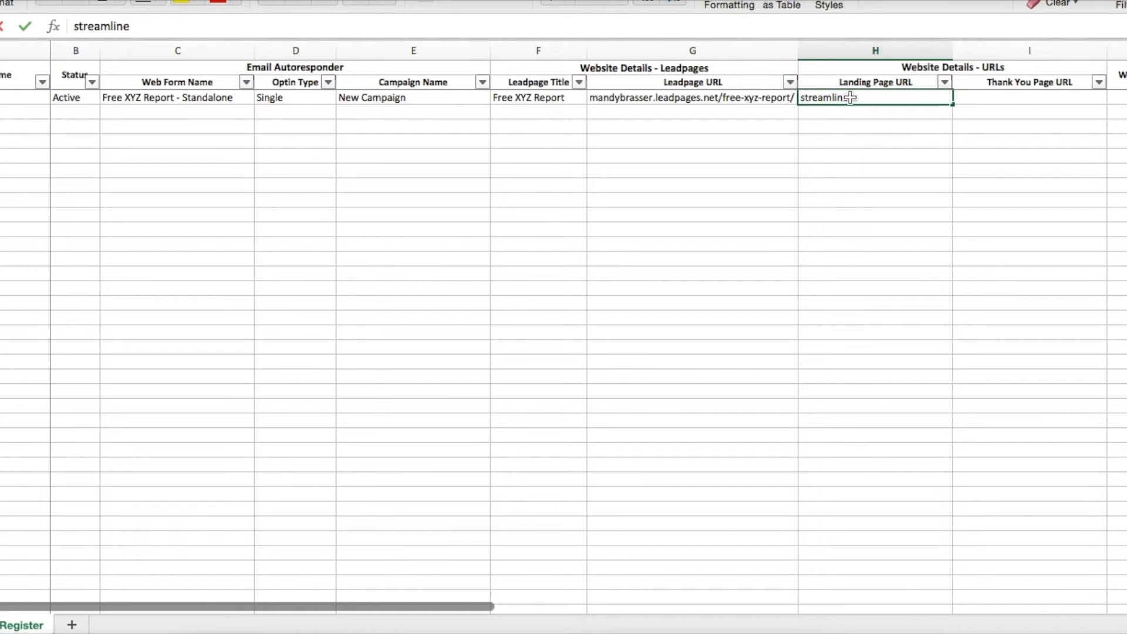
text(forsuccess.com.)
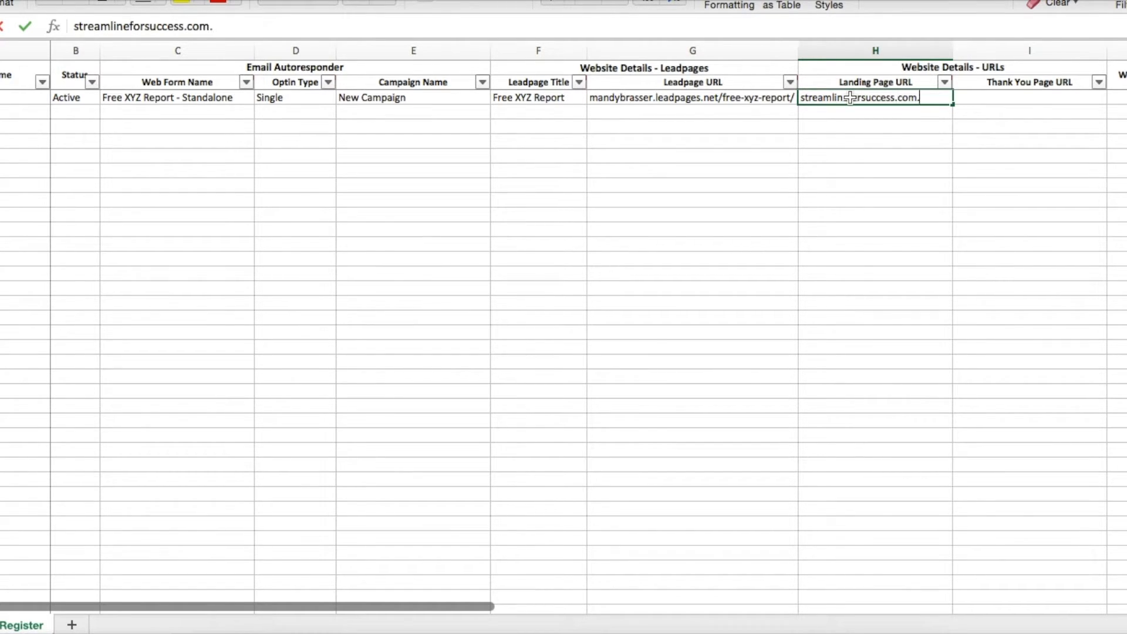
text(au/free-)
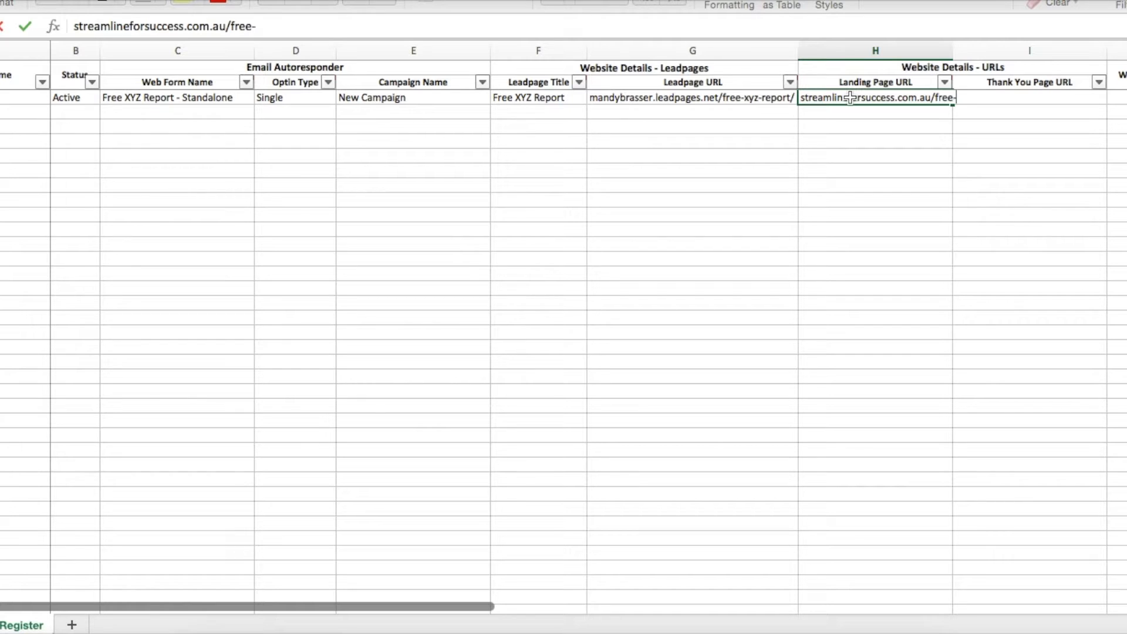
text(xyz-repo)
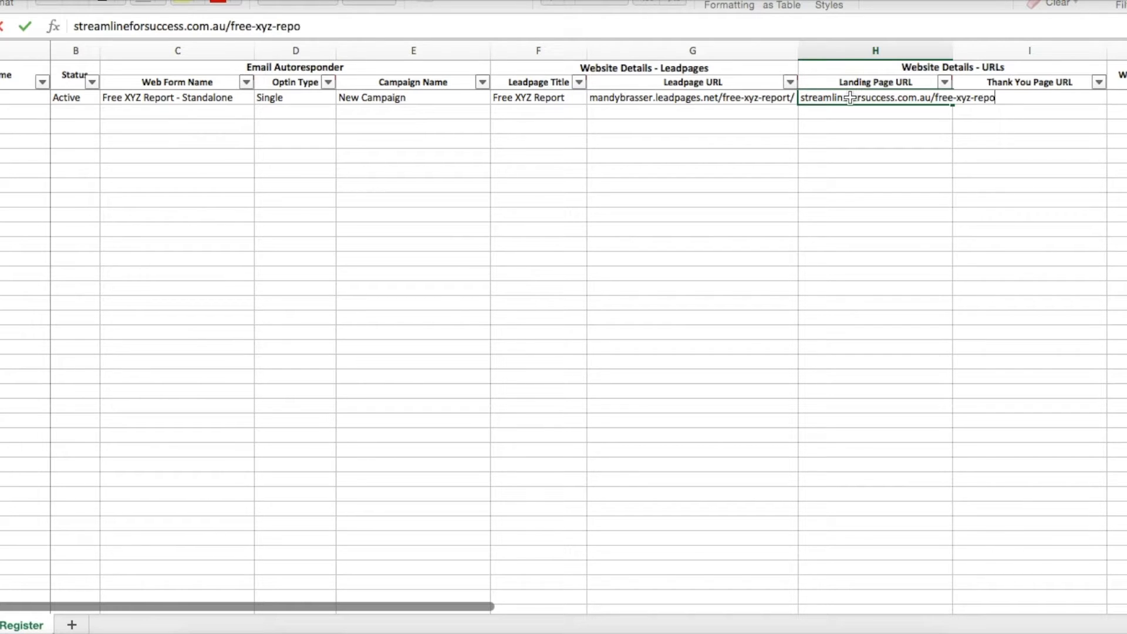
text(rt/)
key(Return)
double_click(952, 48)
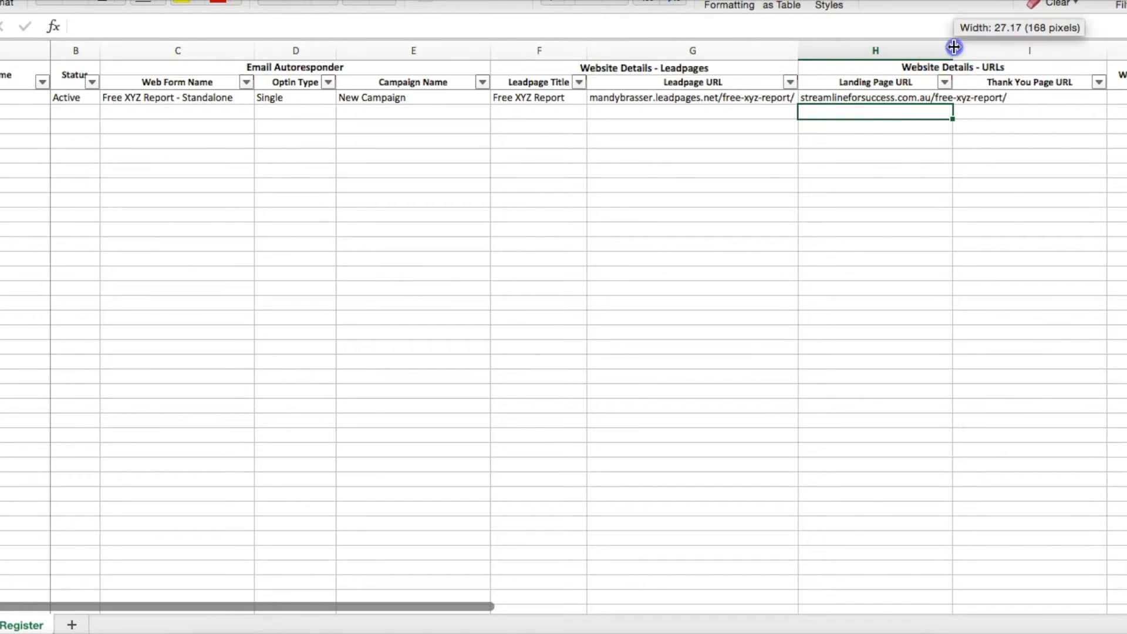
click(888, 98)
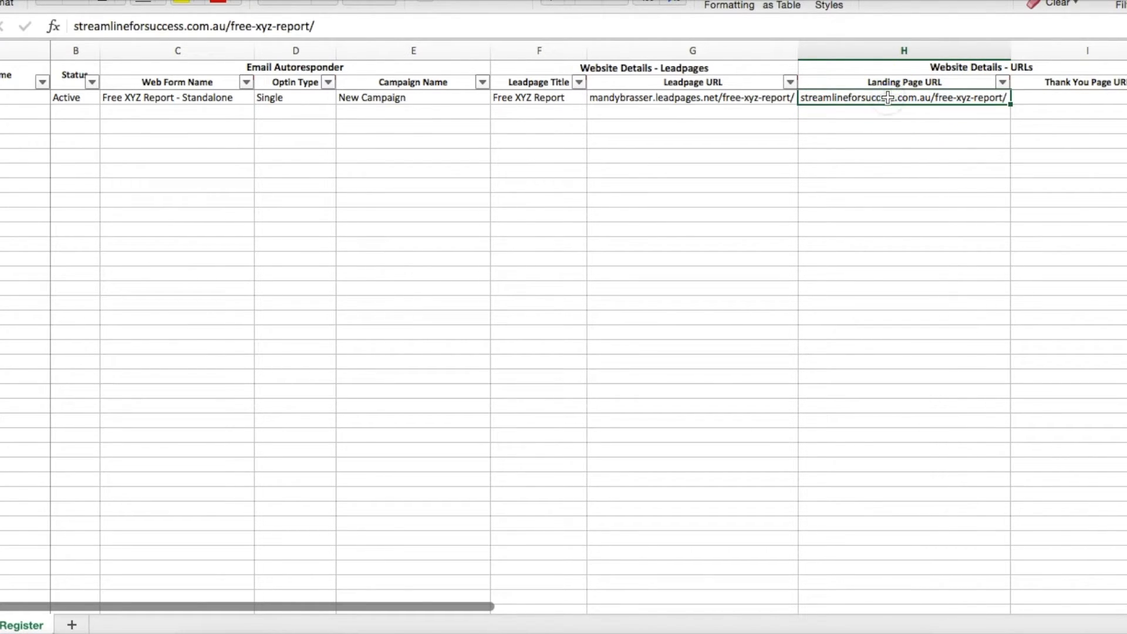
key(Tab)
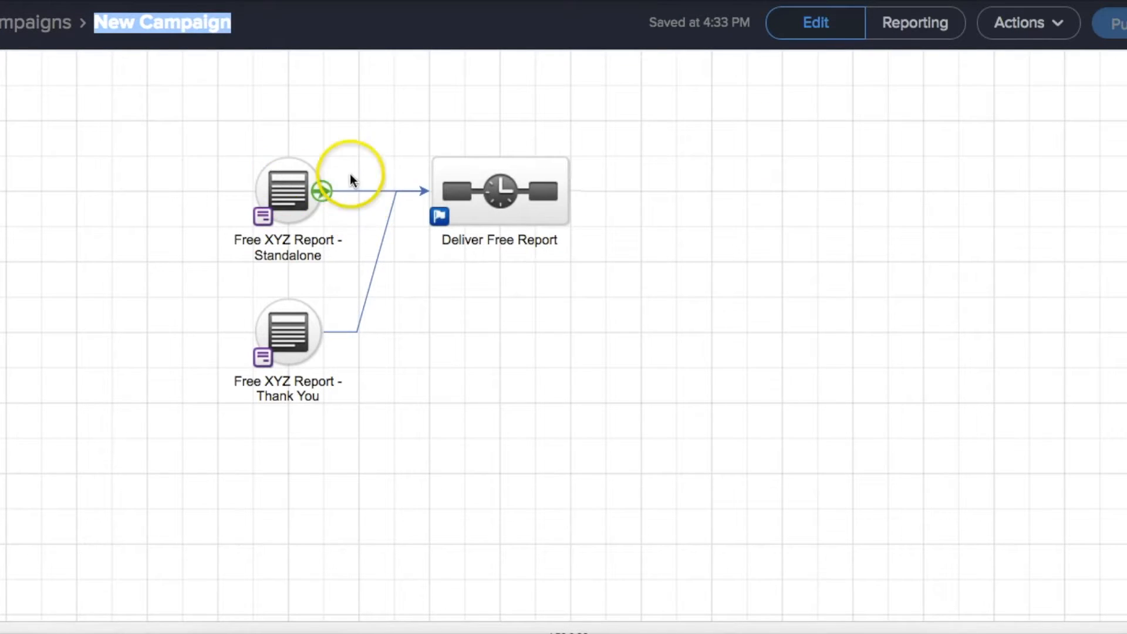
Make the Free XYZ Report - Standalone web form's thank-you page display a web address
click(300, 141)
double_click(288, 191)
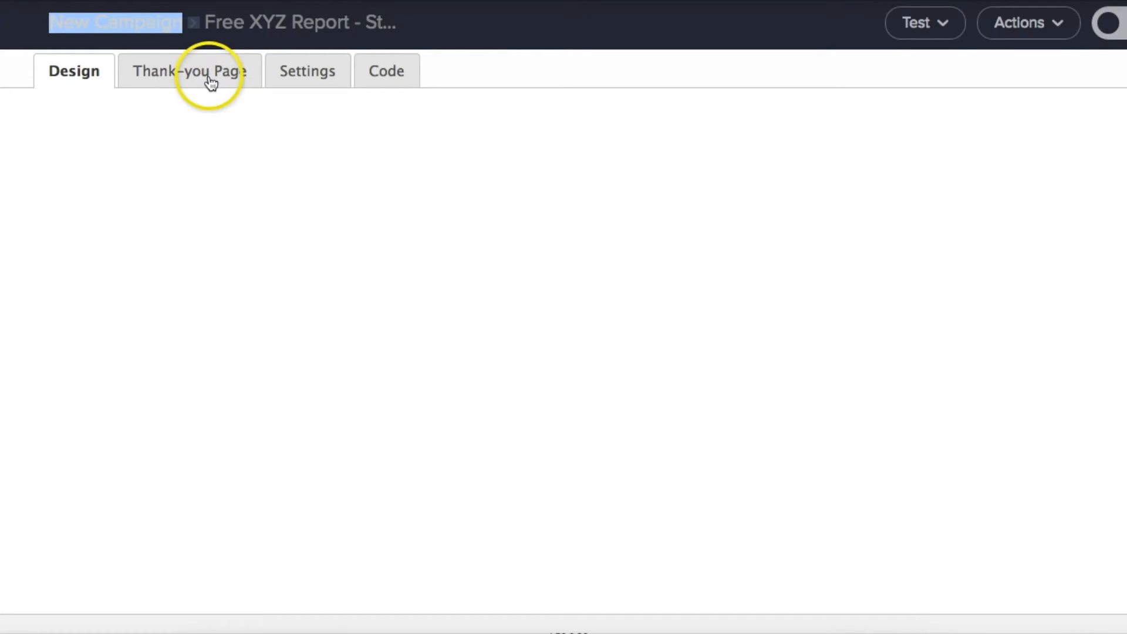
click(209, 79)
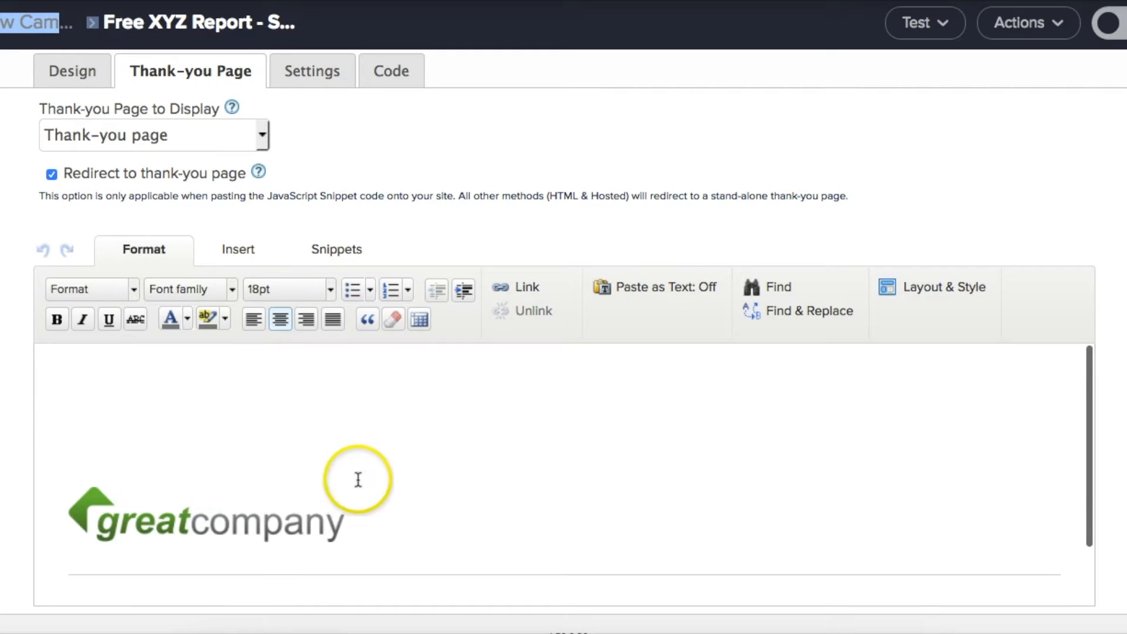
scroll(357, 490, down, 2)
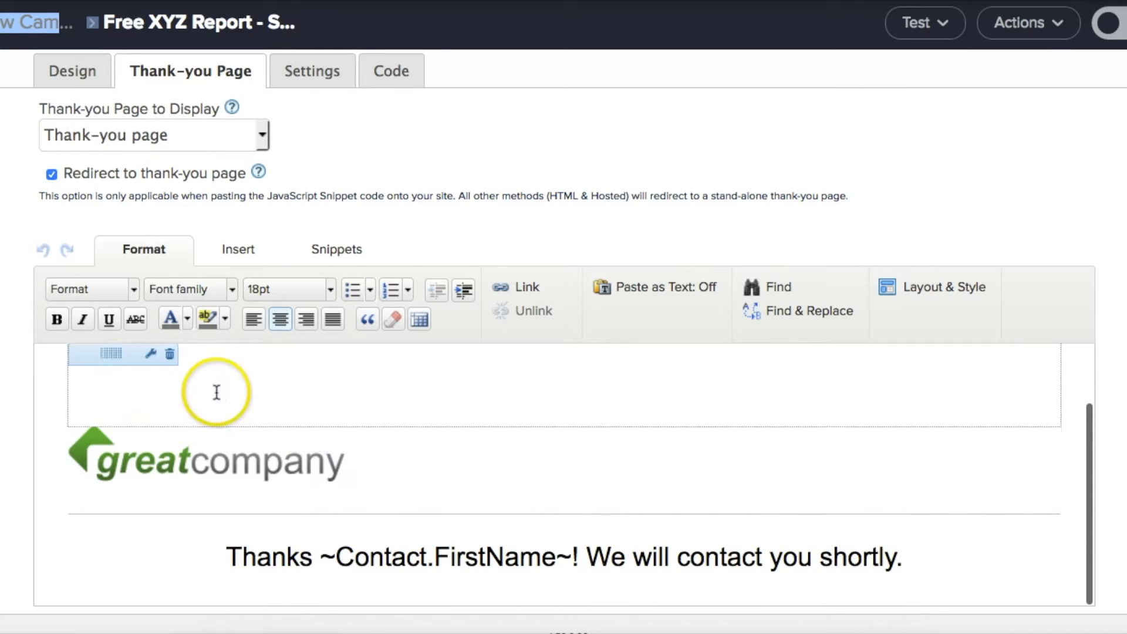
scroll(442, 387, up, 2)
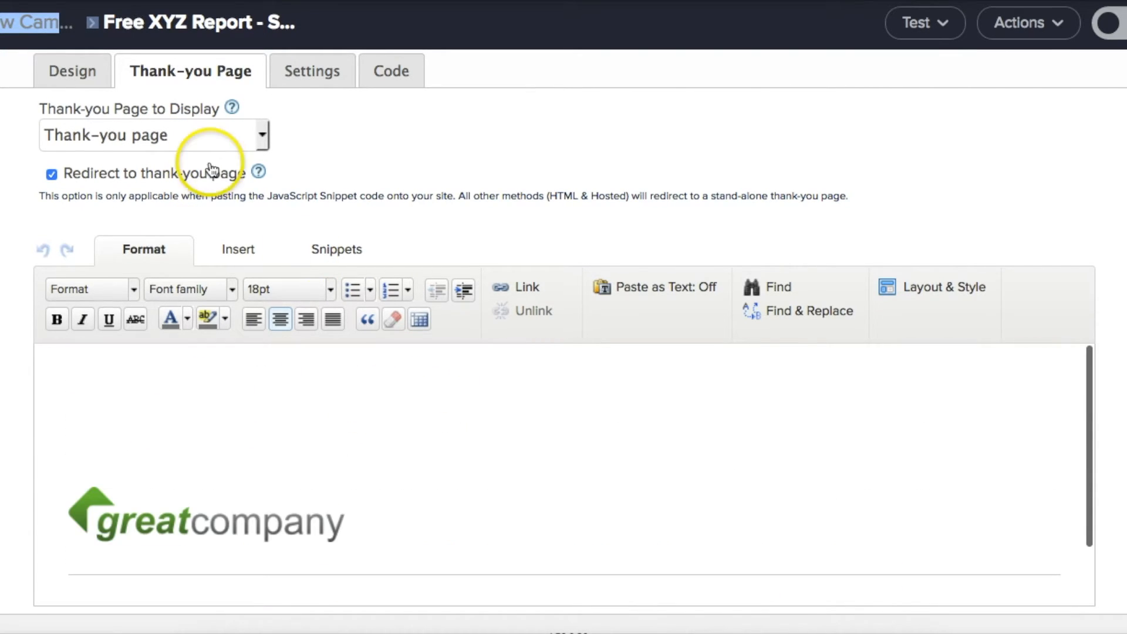
click(182, 136)
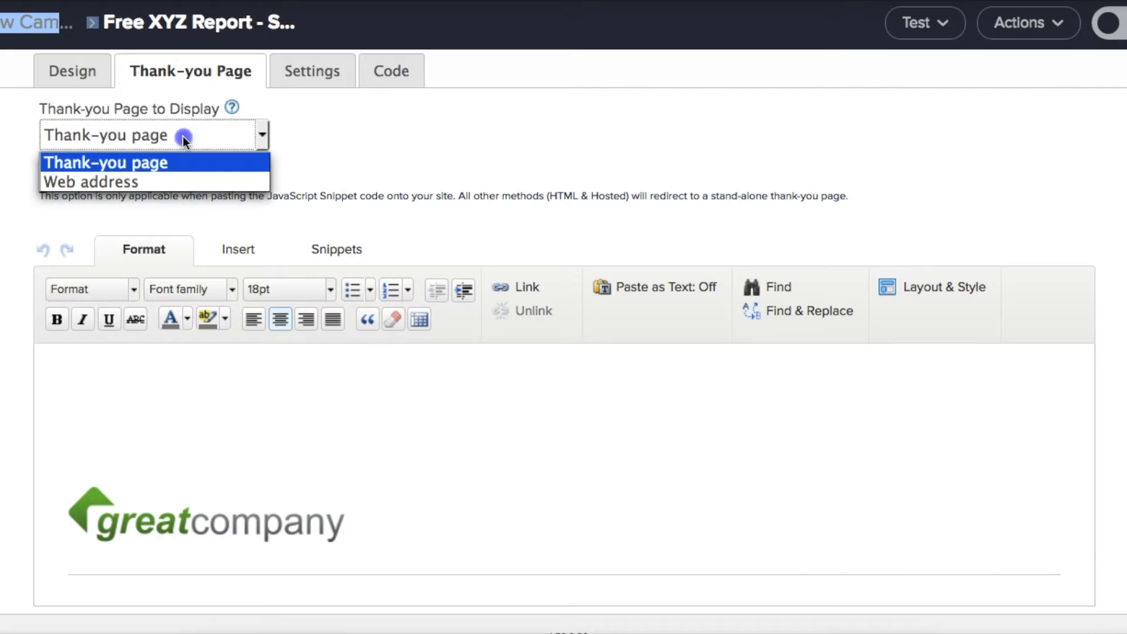
click(139, 182)
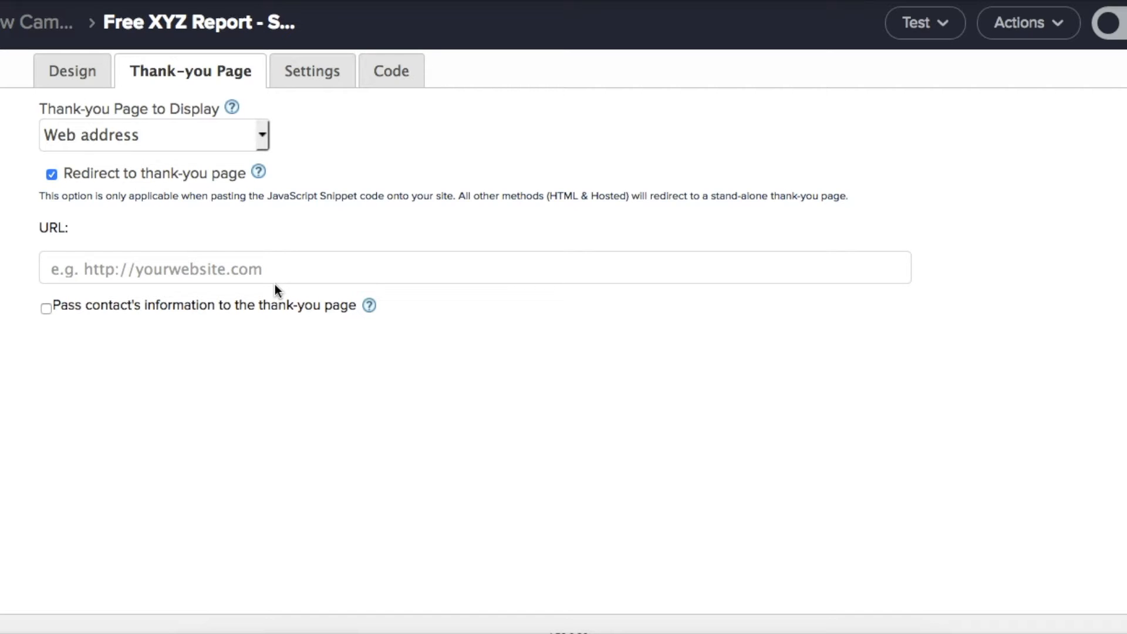
key(super+Tab)
click(672, 82)
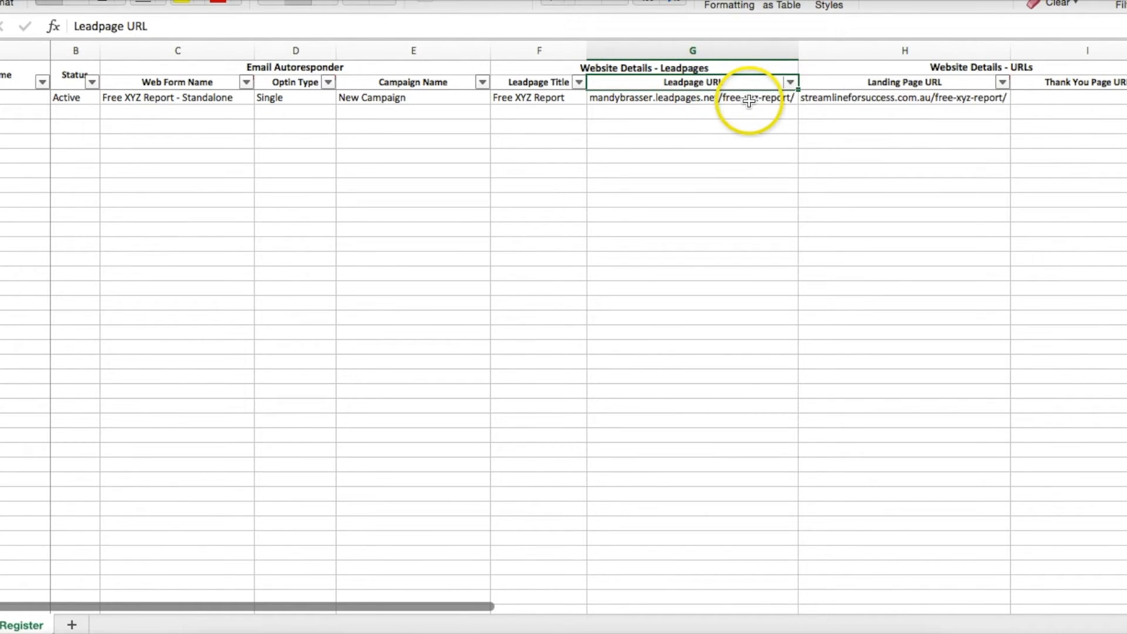
Enter 'Hosted IFS' in the Thank You Page URL cell
click(1056, 99)
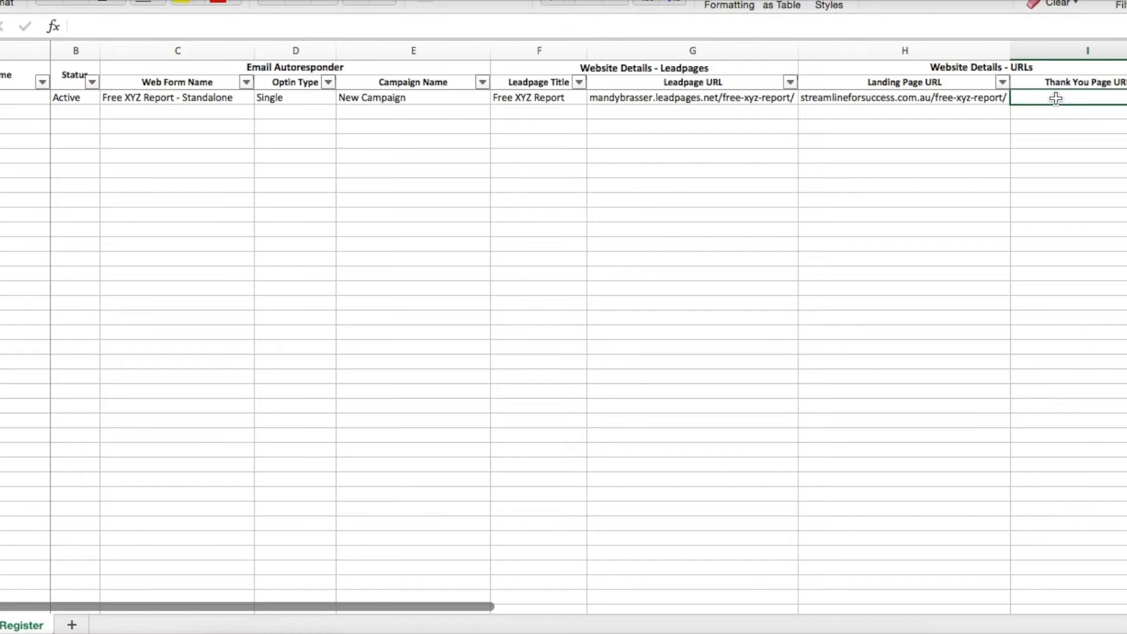
scroll(1056, 98, right, 5)
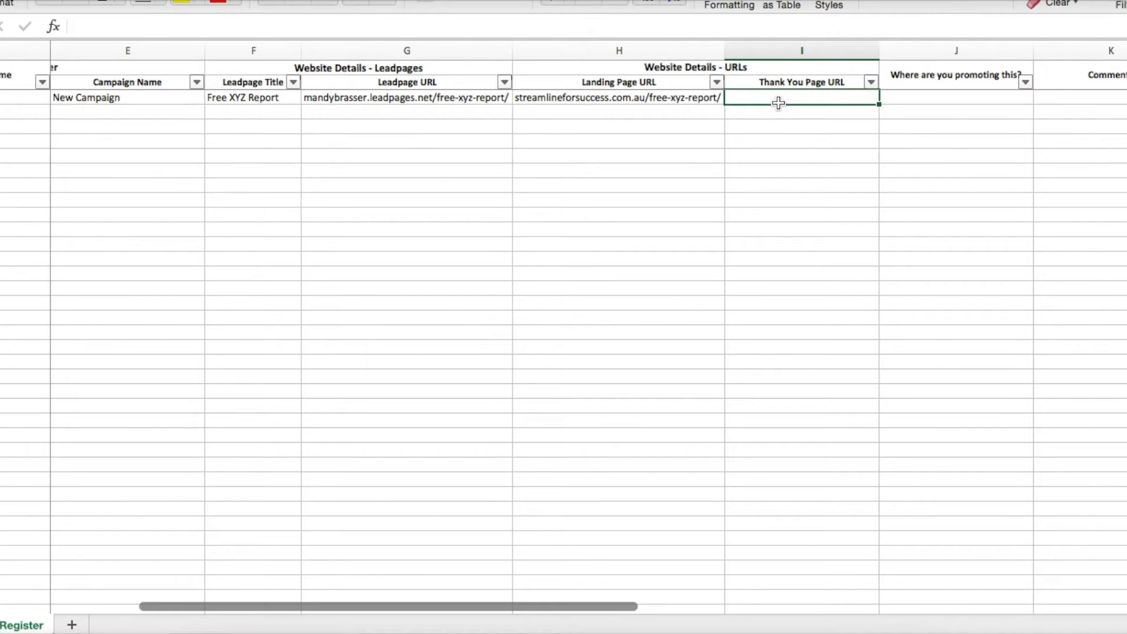
text(Hosted I)
text(FS)
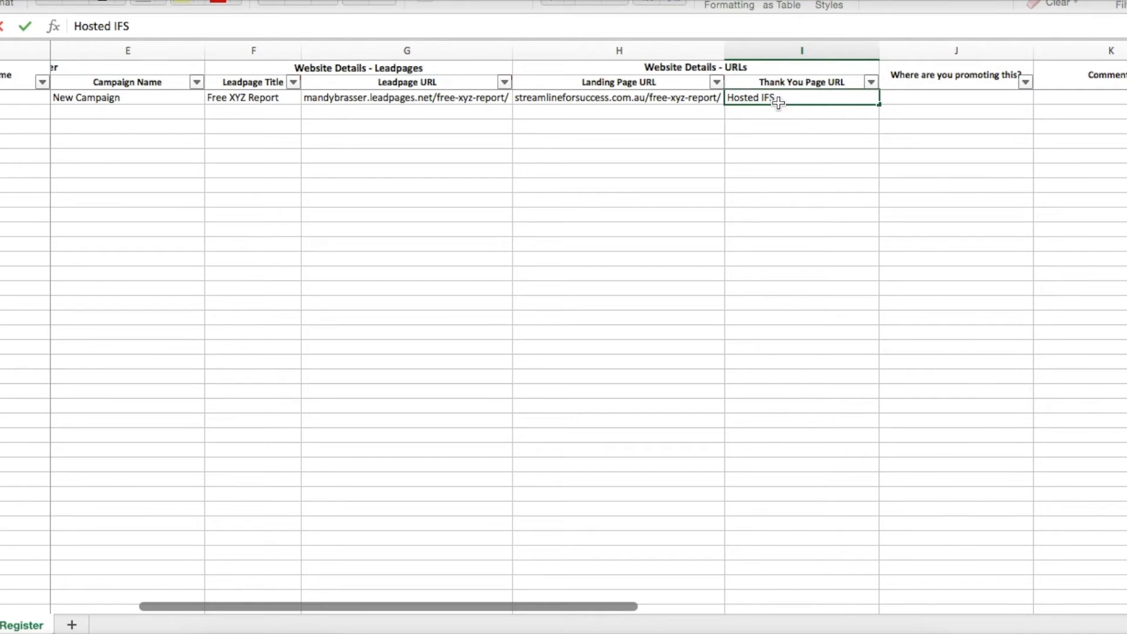
key(Return)
key(Up)
key(Right)
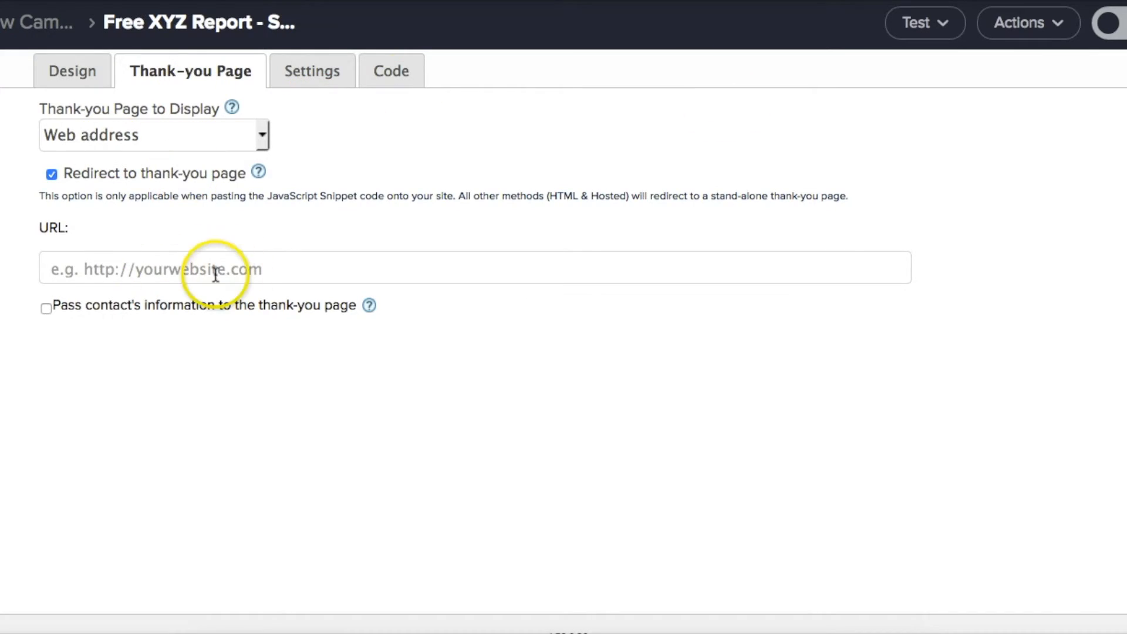
Set the web form's thank-you page display back to the hosted Thank-you page
click(147, 128)
click(140, 155)
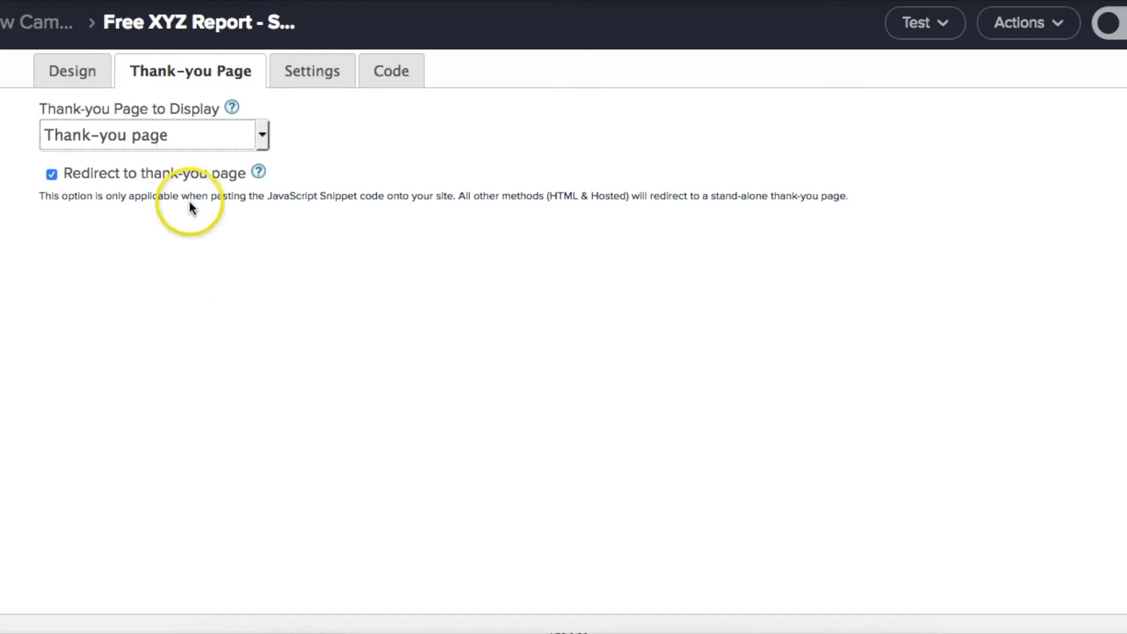
key(super+Tab)
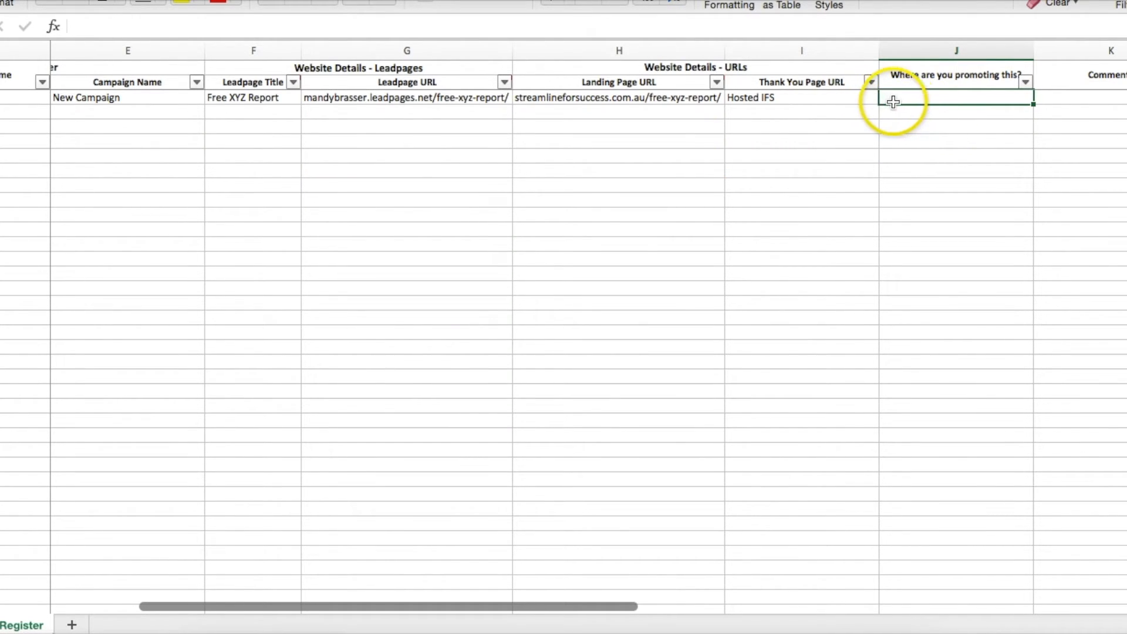
scroll(903, 102, left, 1)
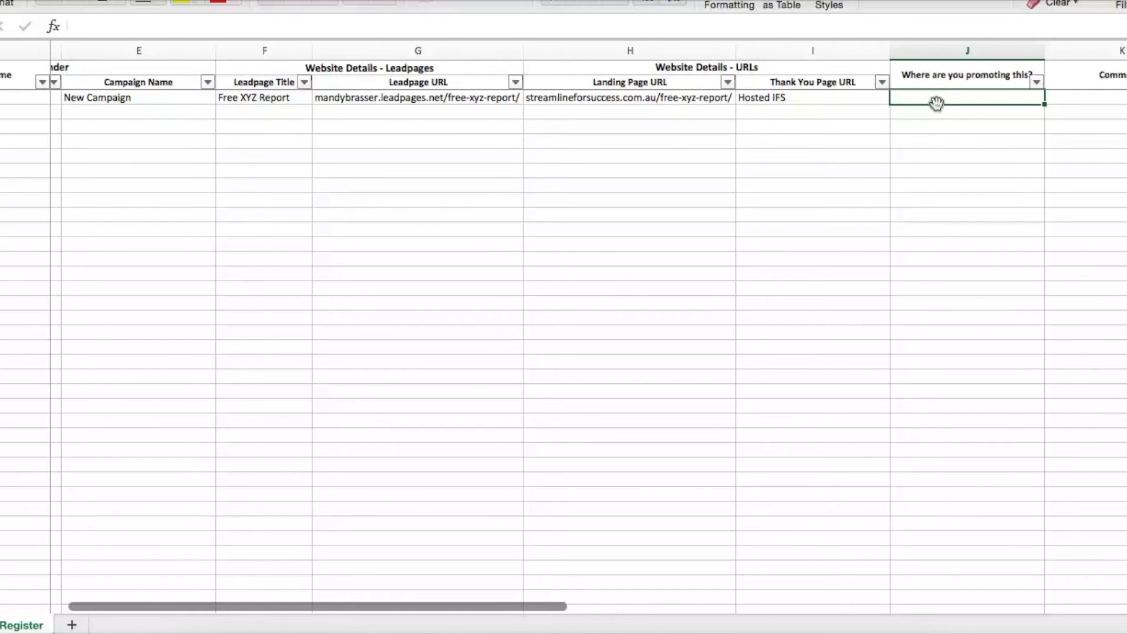
Type 'streamlineforsuccess.com.au, website - side bar, affiliates' into promotion cell J3
text(streamlineforsuccess.com.au)
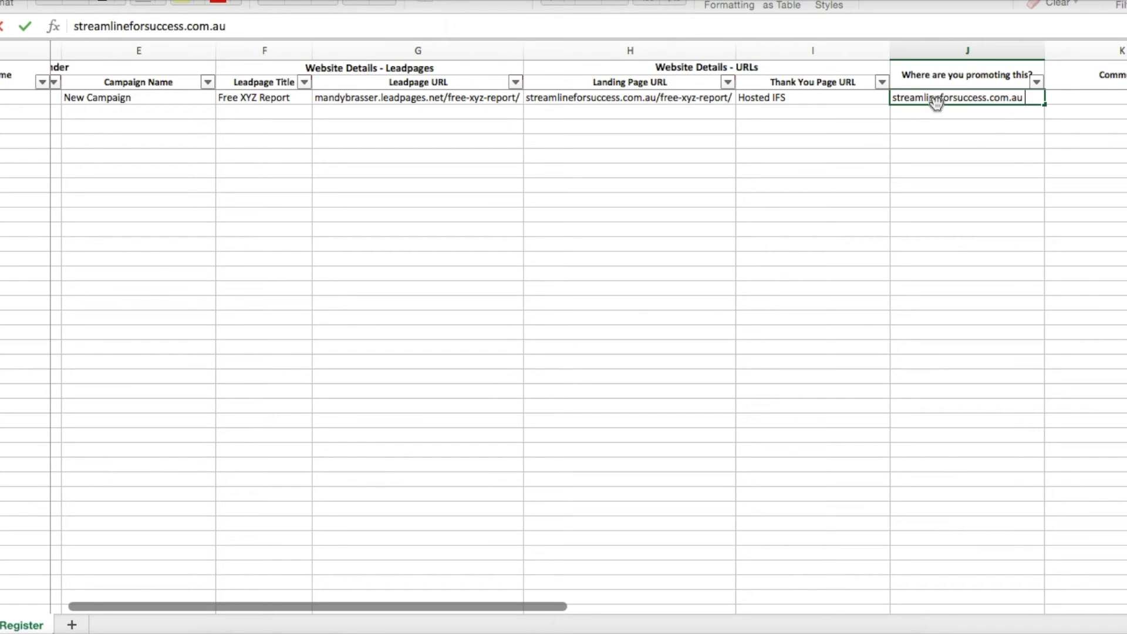
text(, website - side bar,)
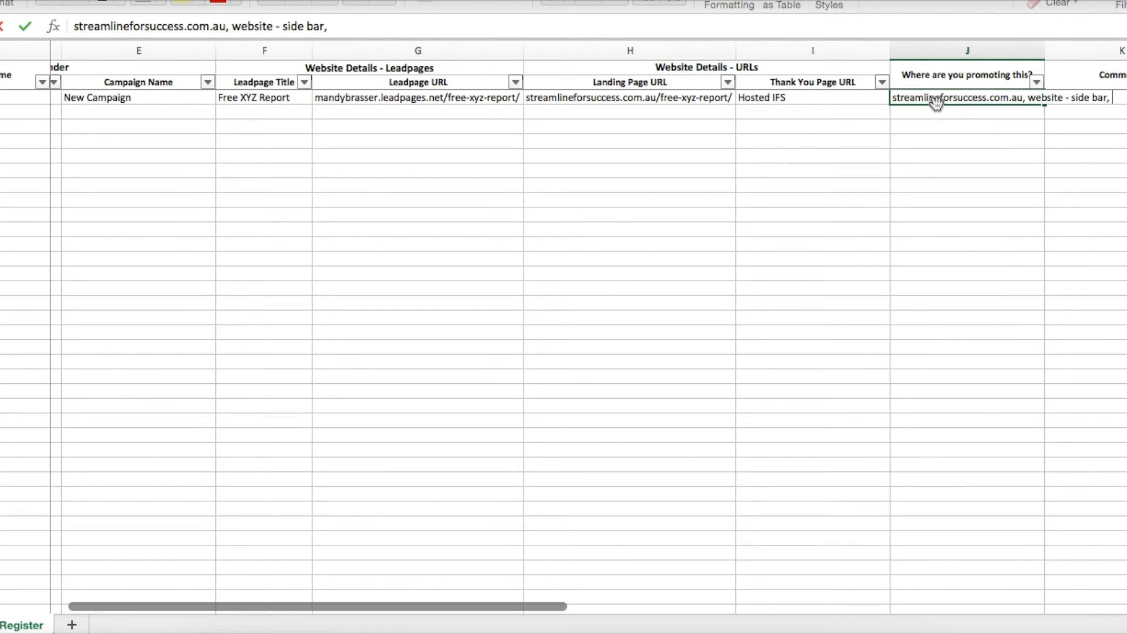
text(affiliates)
key(Return)
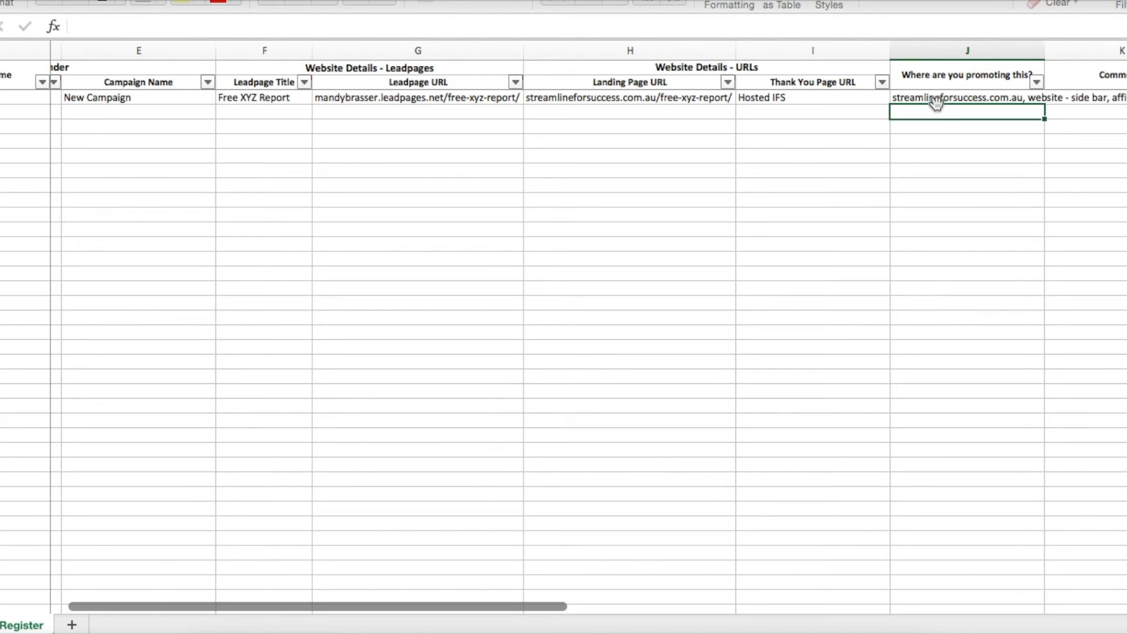
click(936, 101)
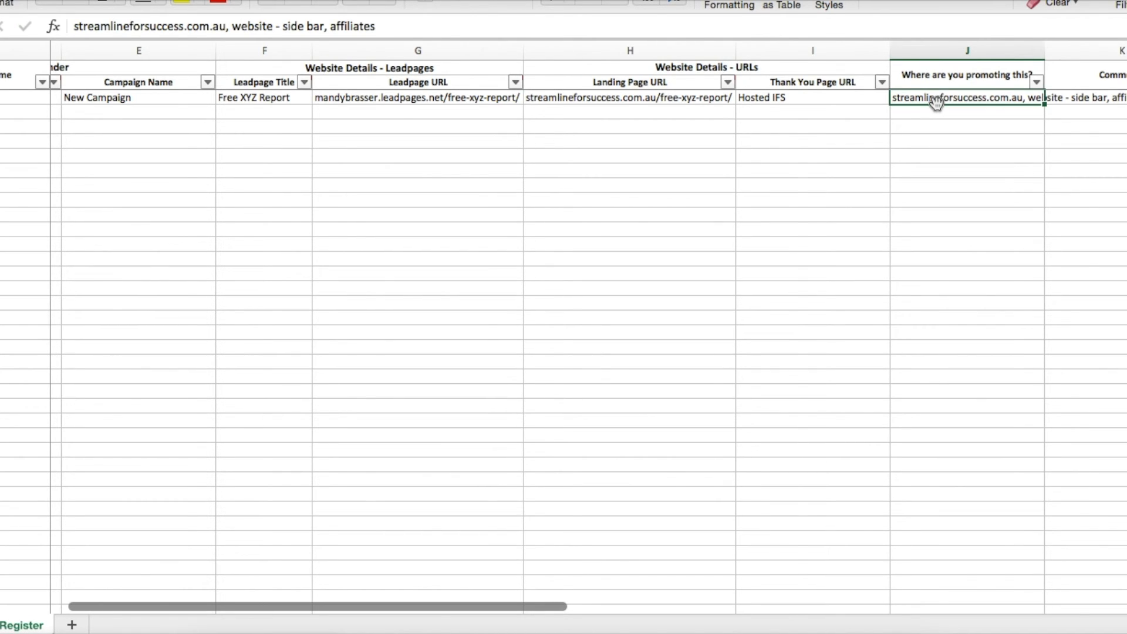
scroll(936, 101, left, 5)
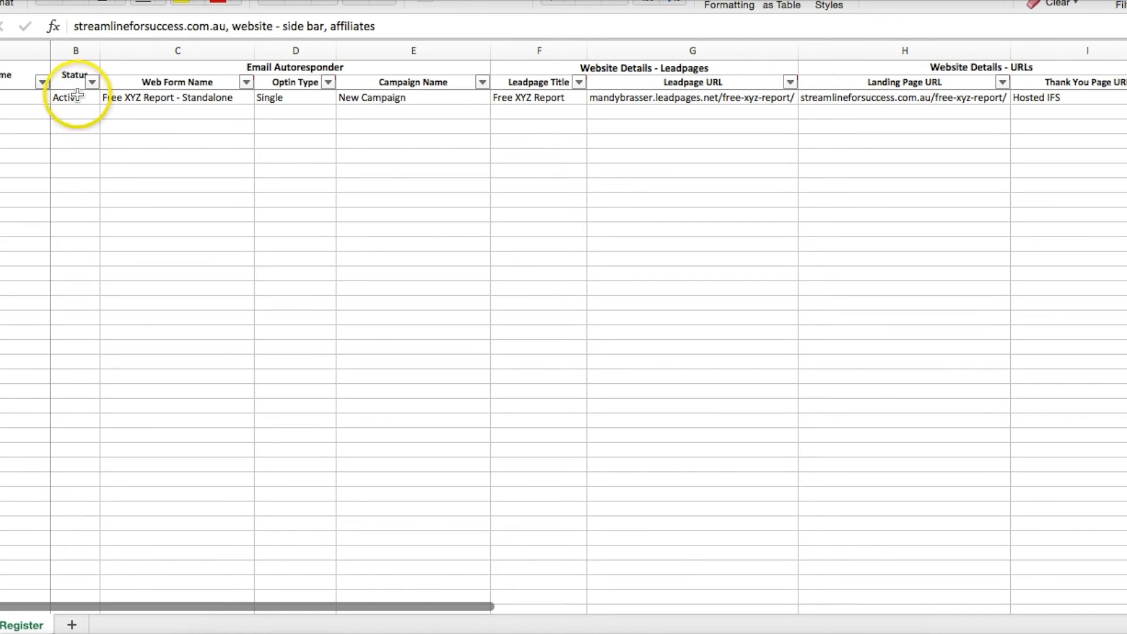
AutoFit column J to the promotion channel list, then return to the Optin Name heading
click(77, 96)
click(1, 98)
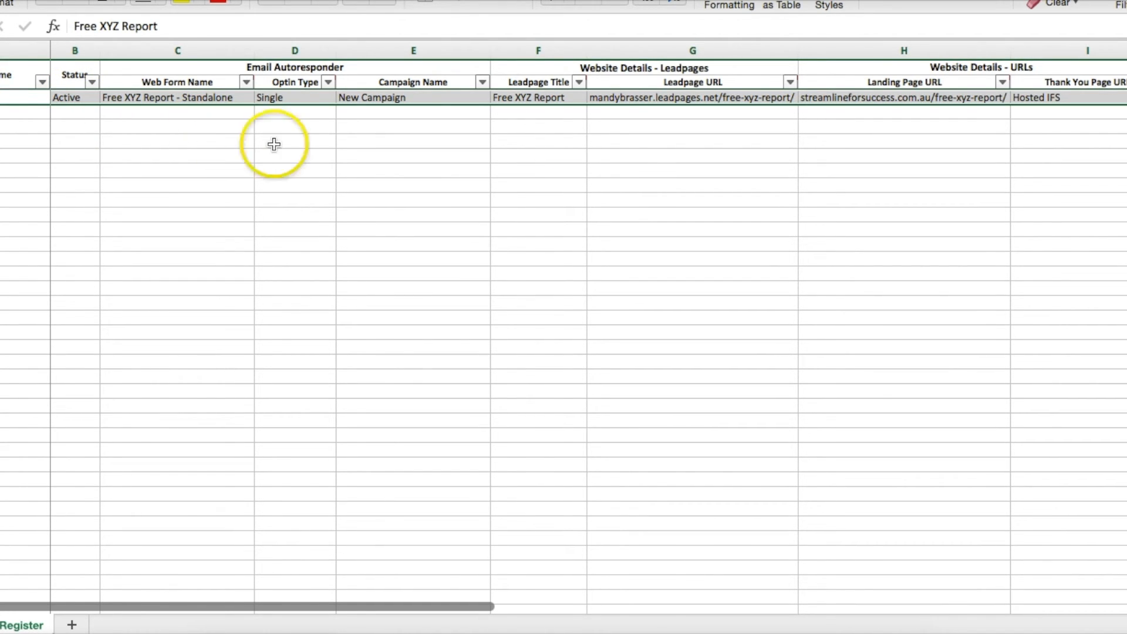
scroll(616, 137, right, 3)
scroll(616, 137, right, 3)
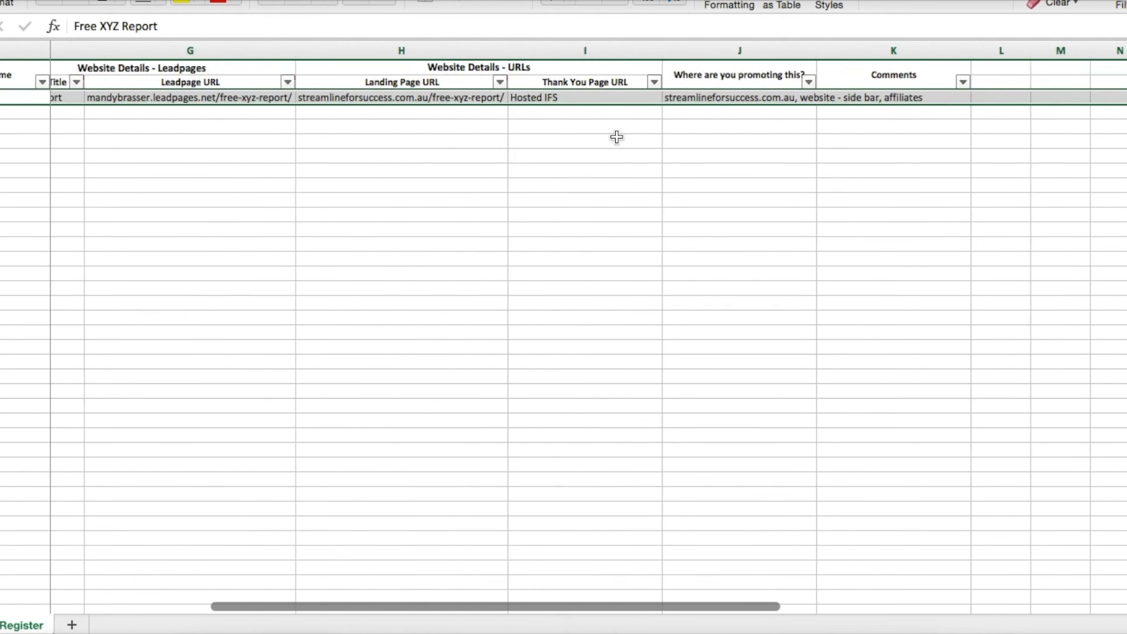
click(743, 100)
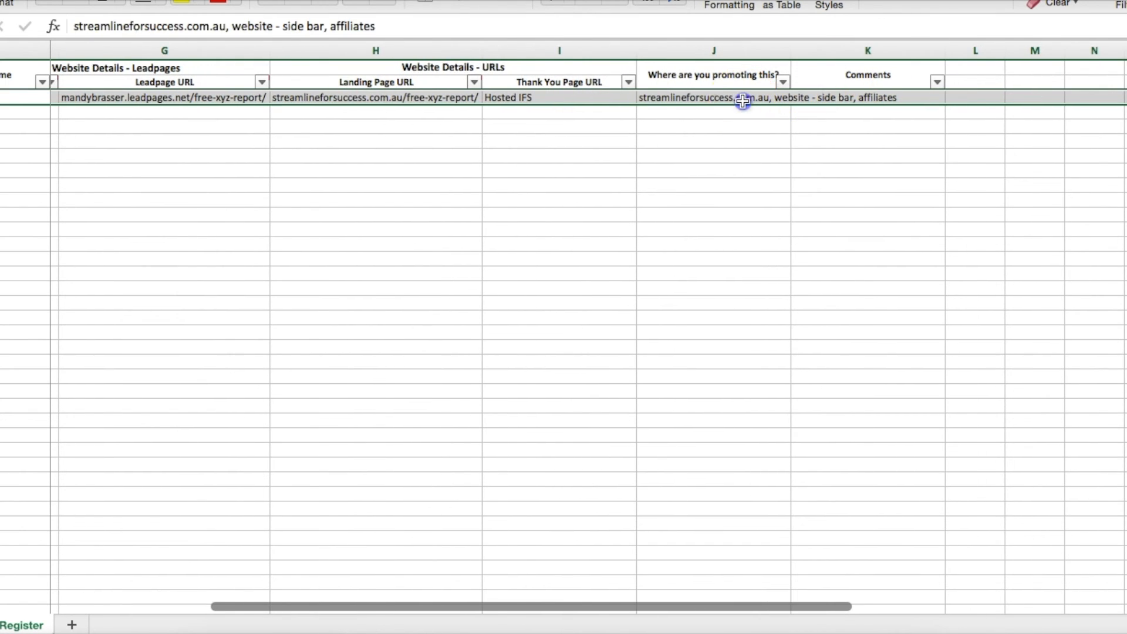
double_click(792, 52)
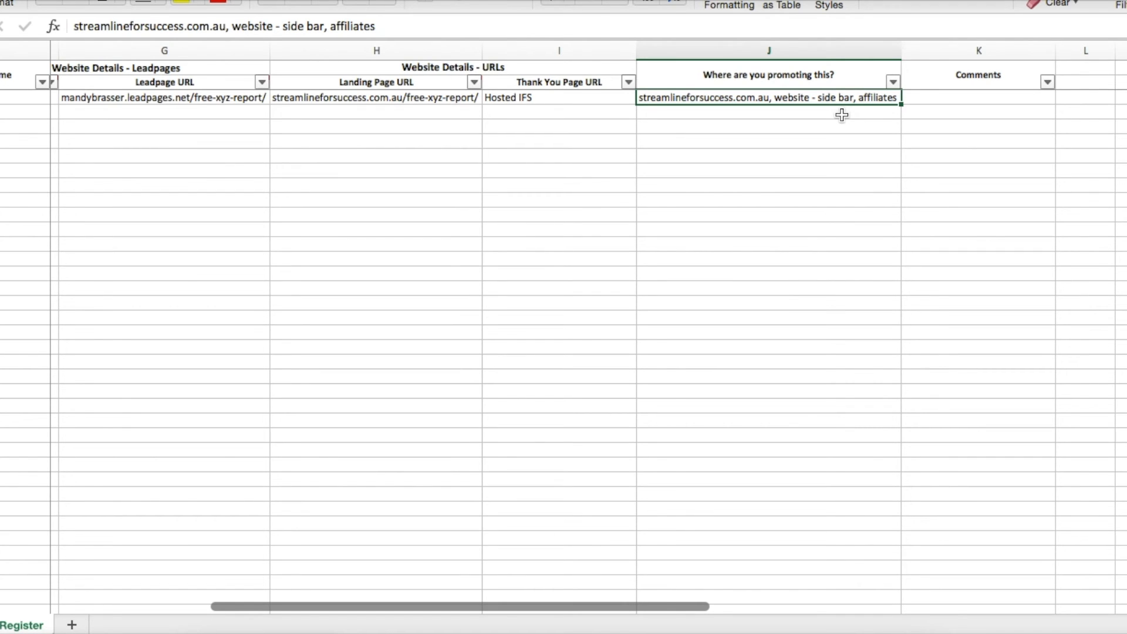
click(923, 102)
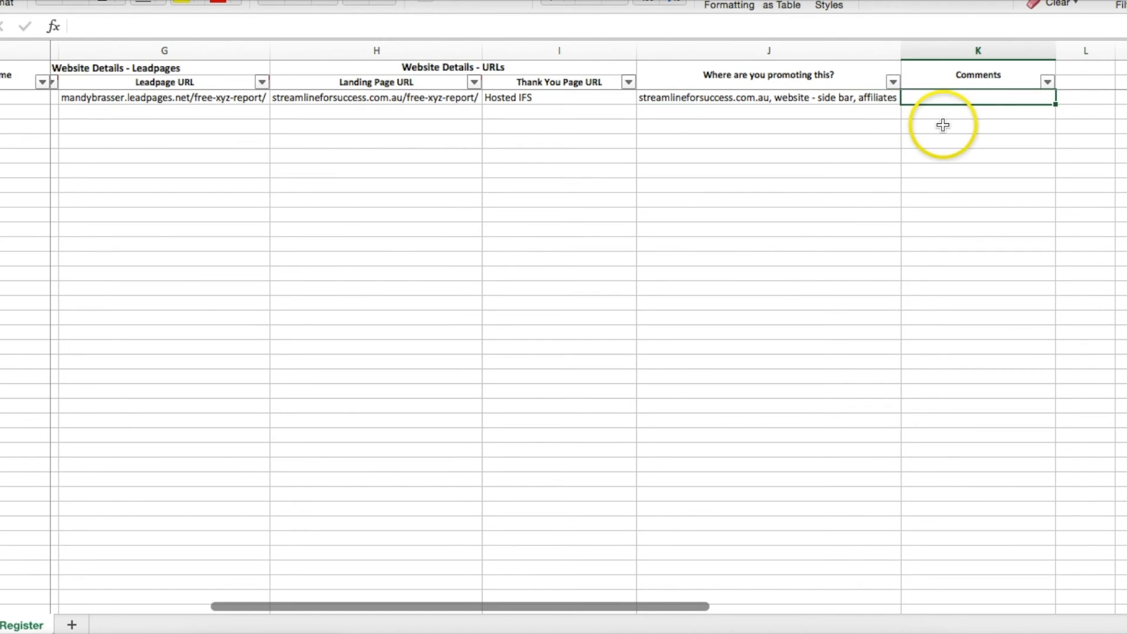
scroll(768, 126, left, 2)
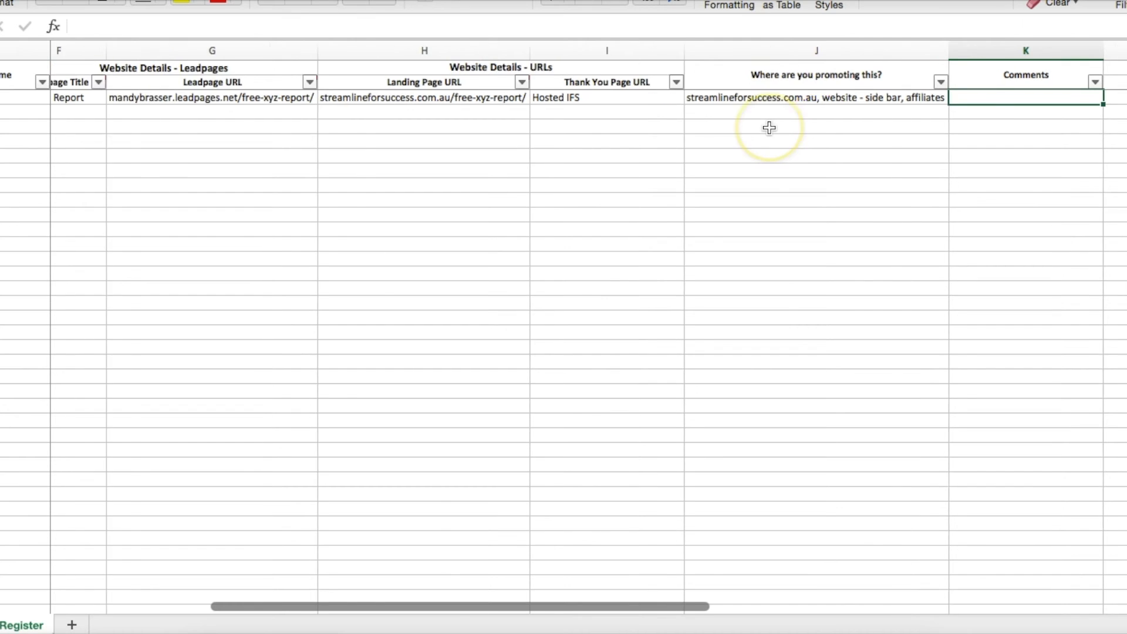
scroll(768, 125, left, 4)
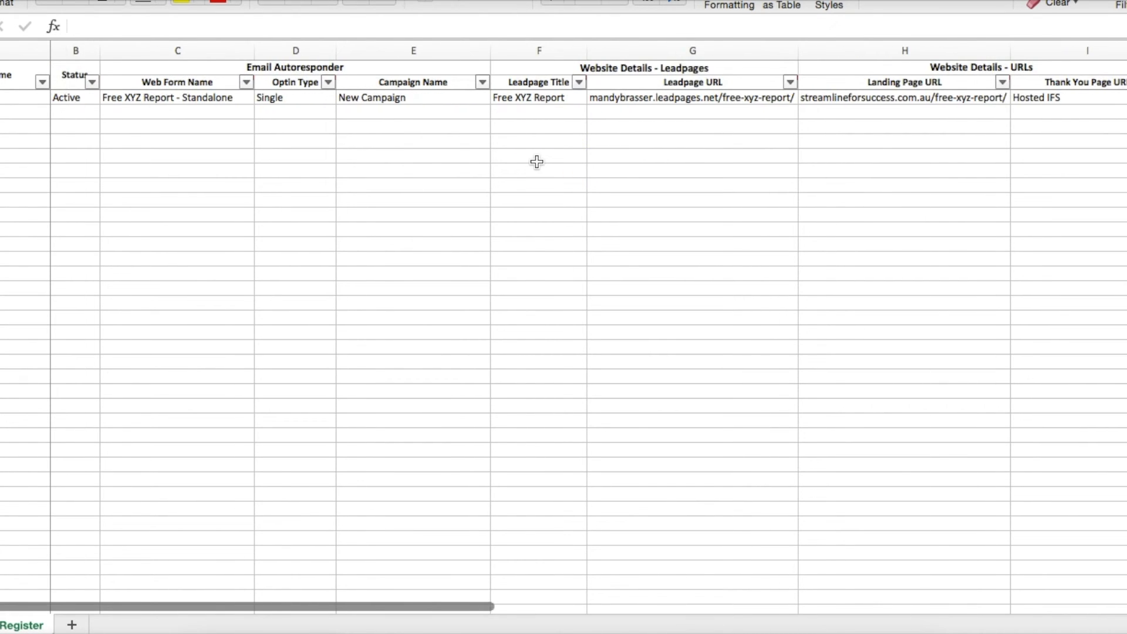
click(11, 72)
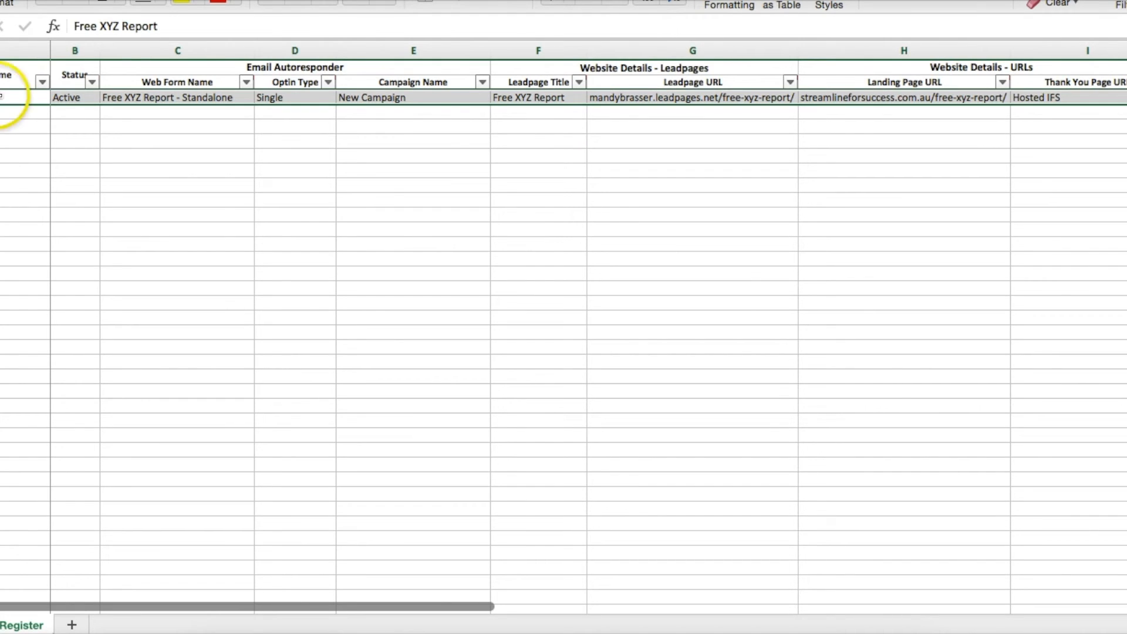